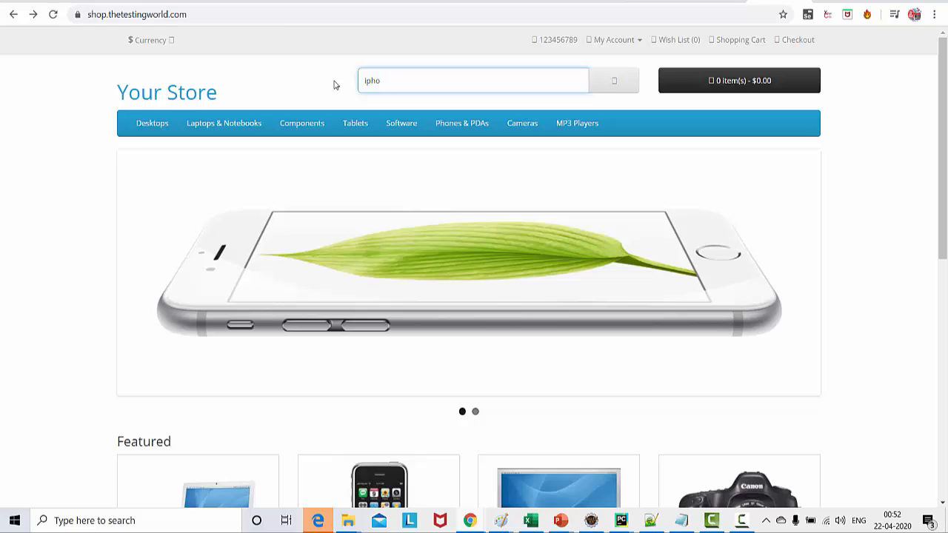
Step: Search the store for "ipho" and switch to the Jira window with the FLIG board
click(614, 88)
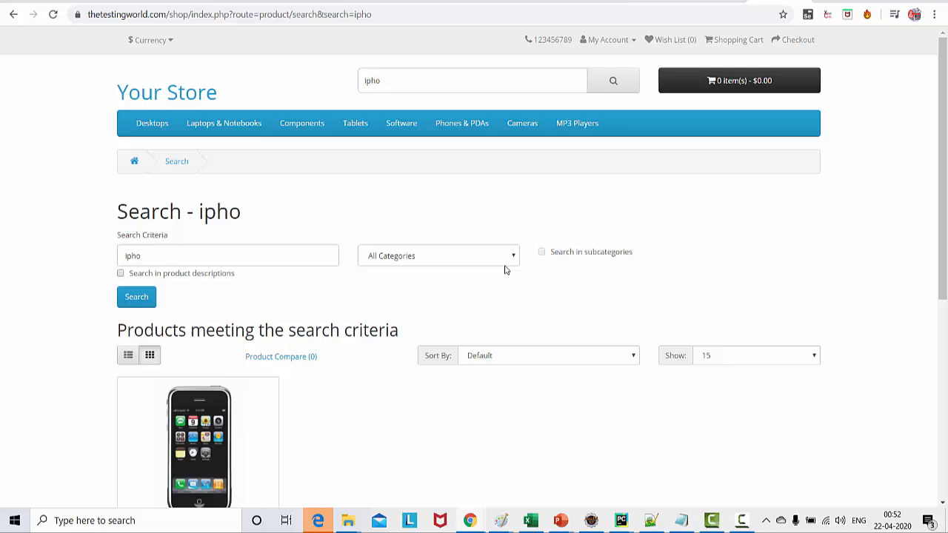
mouse_move(470, 521)
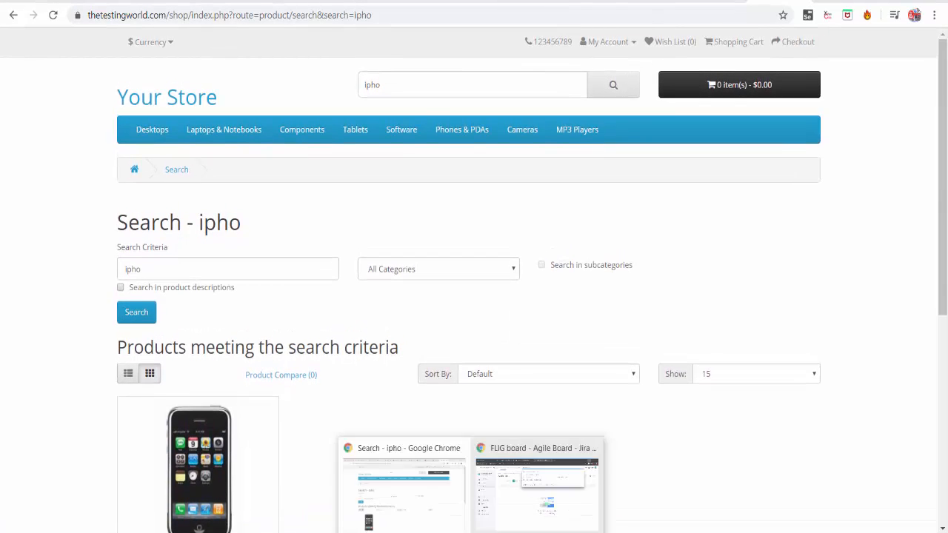
click(512, 504)
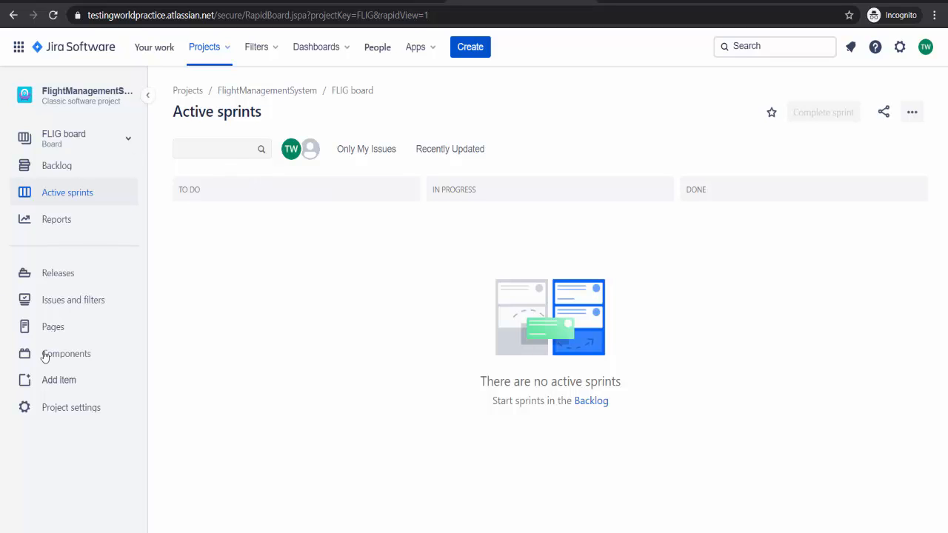
Step: Search Jira for existing issues matching "partial name"
click(764, 50)
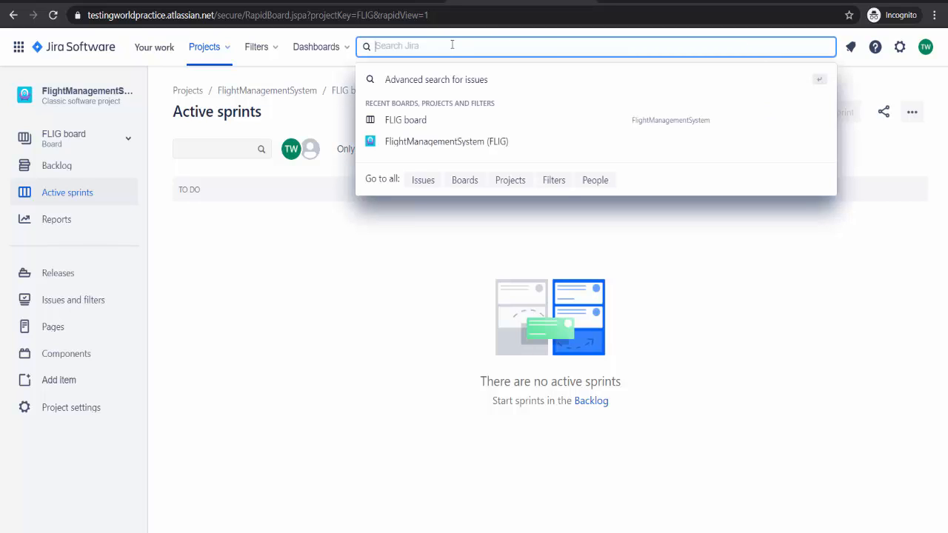
text(p)
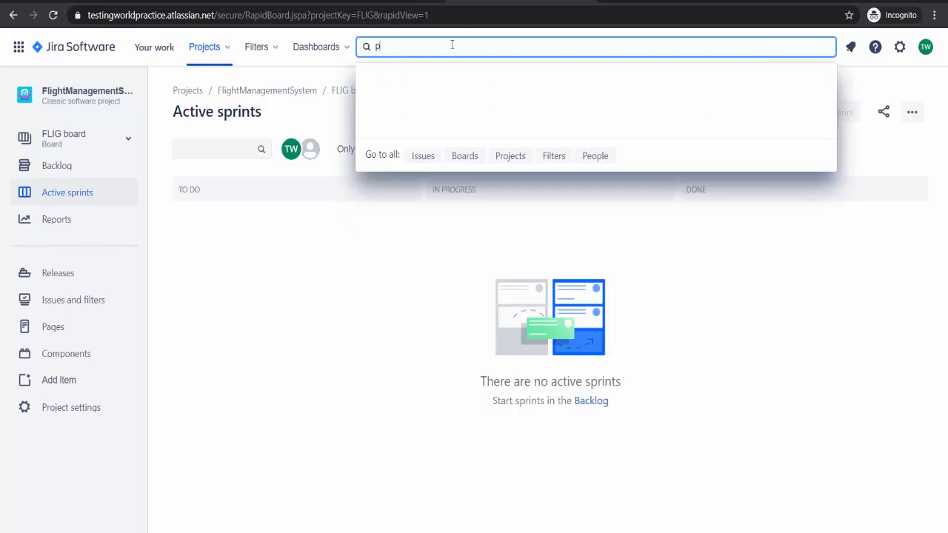
text(artial name)
key(Return)
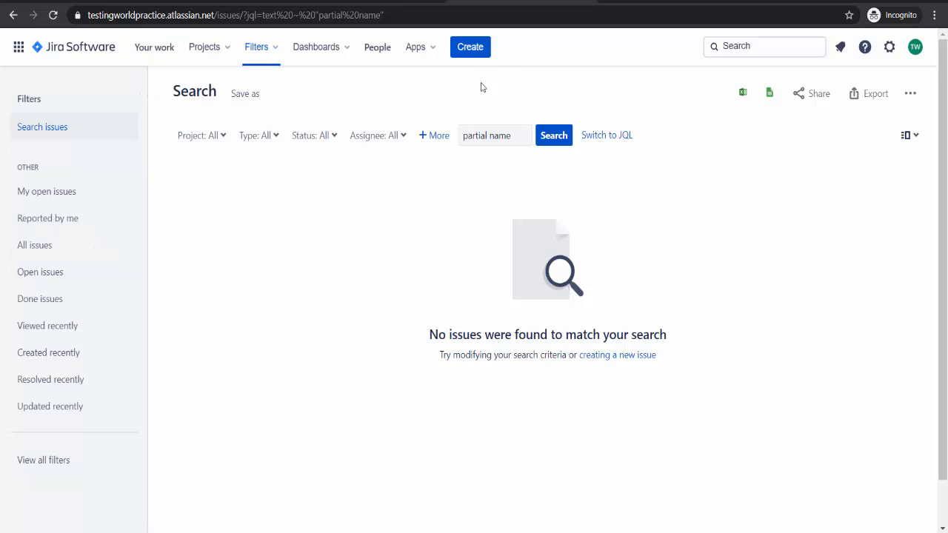
Step: Start a new issue in the FlightManagementSystem project, keeping Bug as the issue type
click(471, 49)
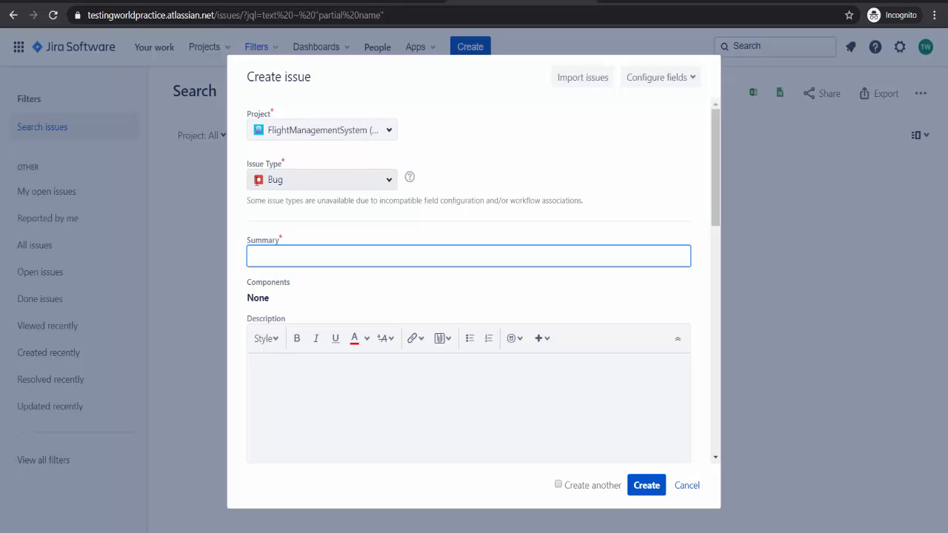
click(388, 181)
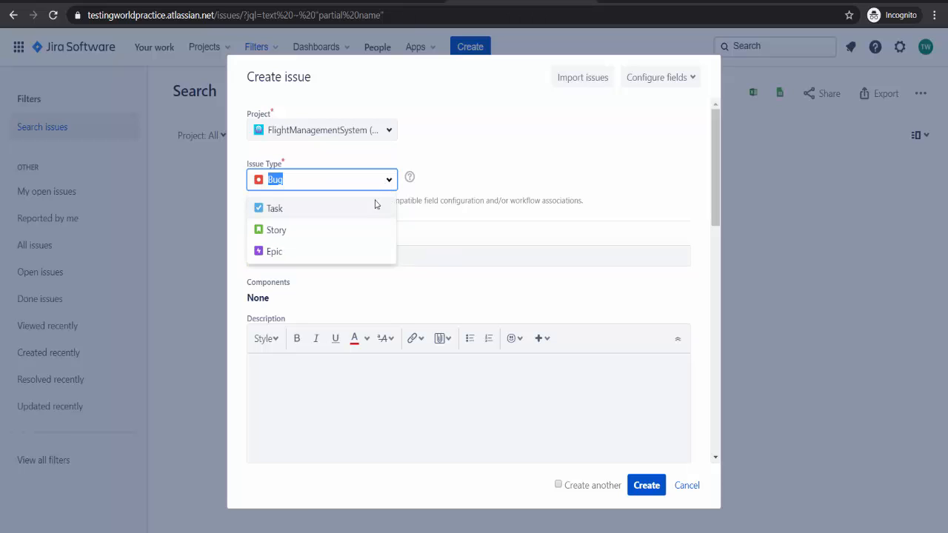
click(341, 186)
click(496, 190)
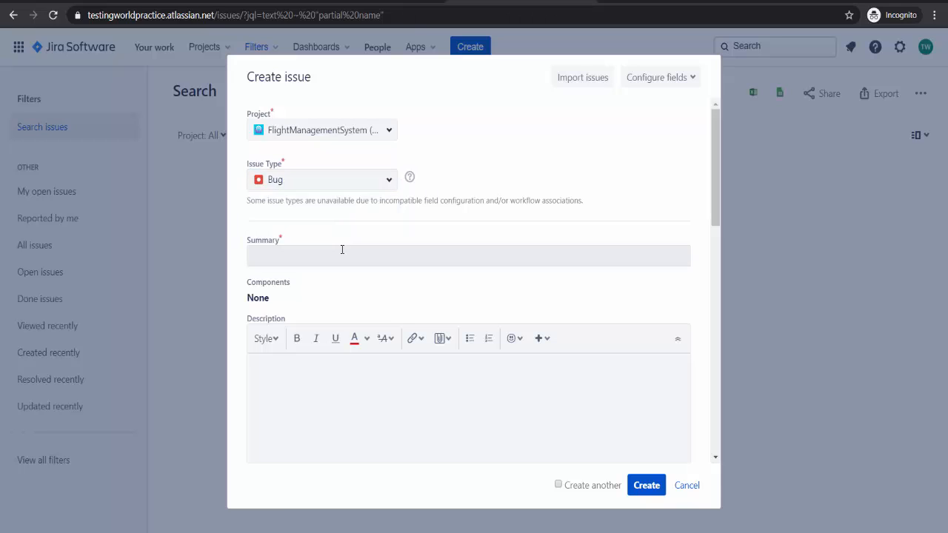
Step: Set the bug's summary to "Search Item functionality is working with partial data as well"
click(288, 251)
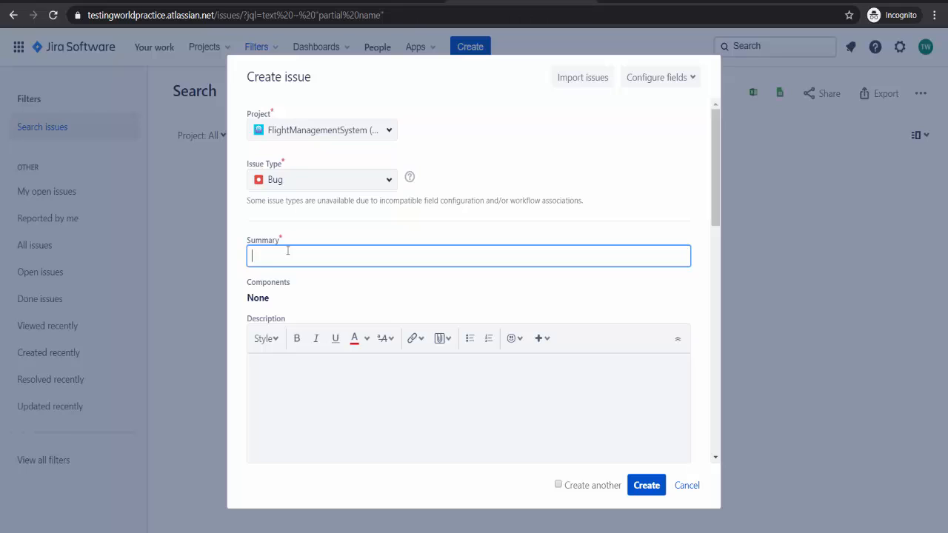
text(Searching functionality d)
key(BackSpace)
text(i)
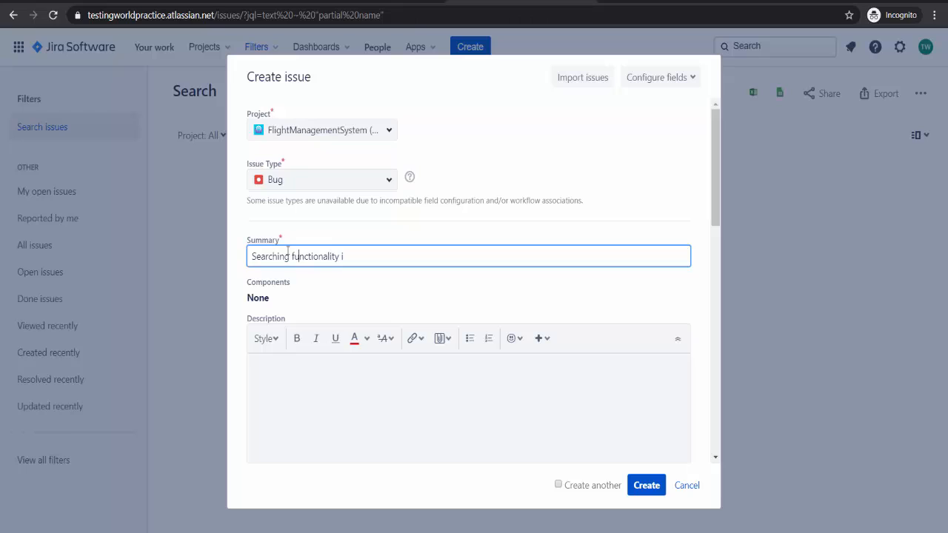
key(BackSpace)
key(BackSpace)
key(BackSpace)
text(Item)
key(End)
text(s work)
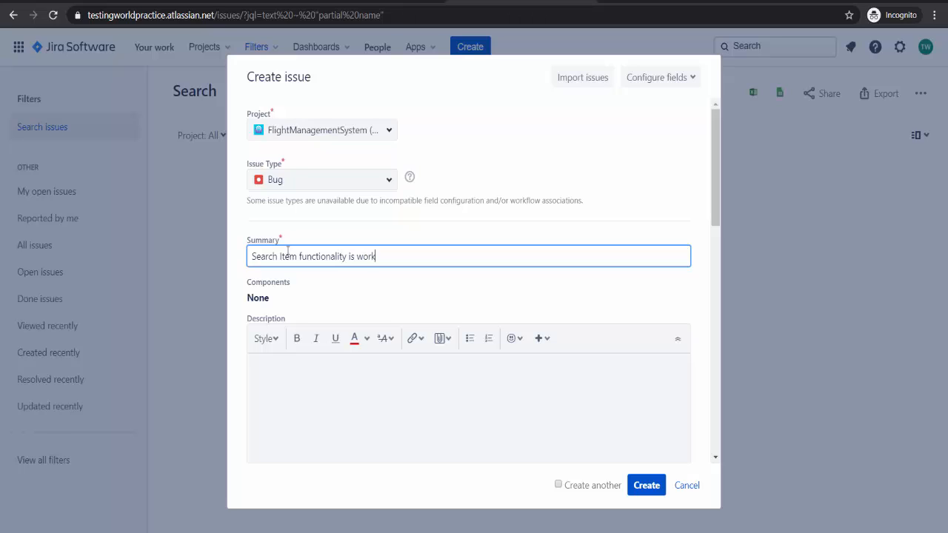
text(ing with partial data on)
key(BackSpace)
text(as well.)
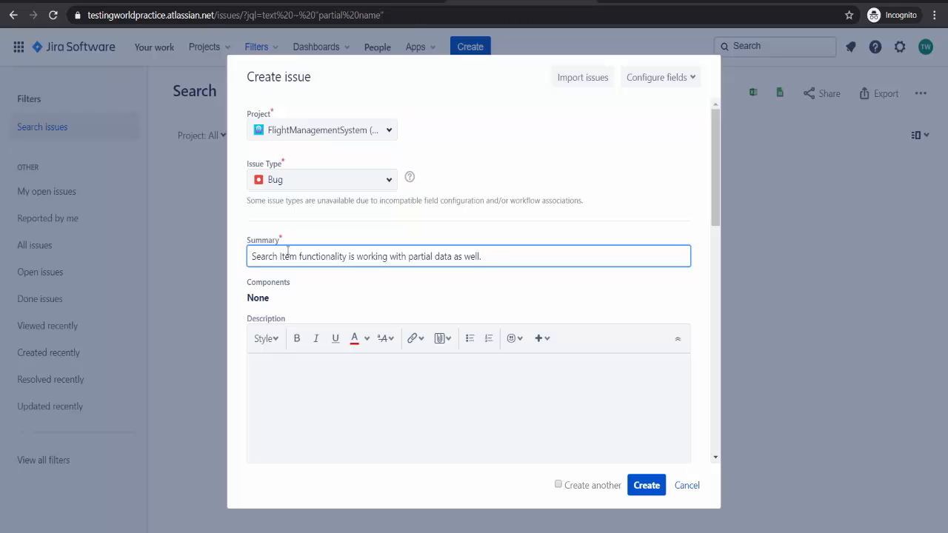
key(BackSpace)
Step: Begin the bug's description with "On Home page, entered partial mobile name"
click(289, 379)
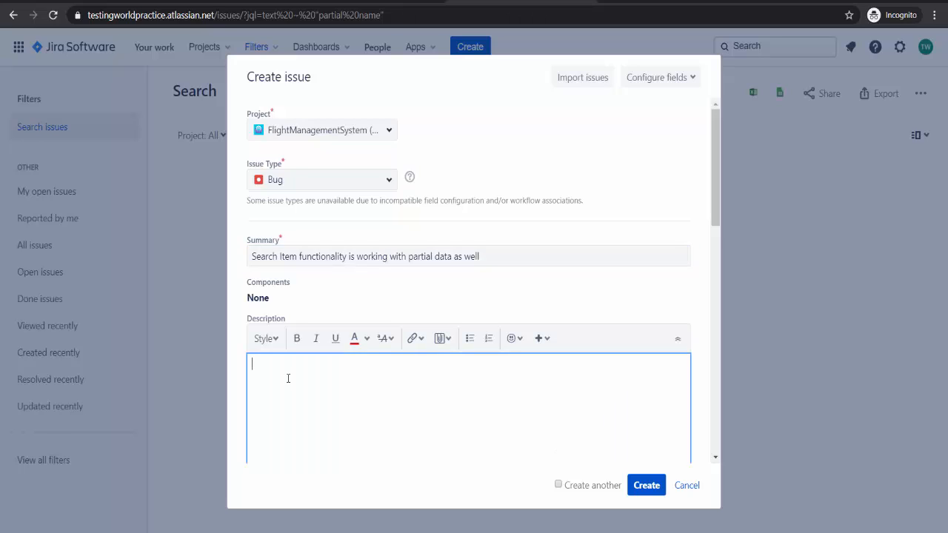
text(On Homer pa)
key(BackSpace)
key(BackSpace)
key(BackSpace)
key(BackSpace)
text(page.)
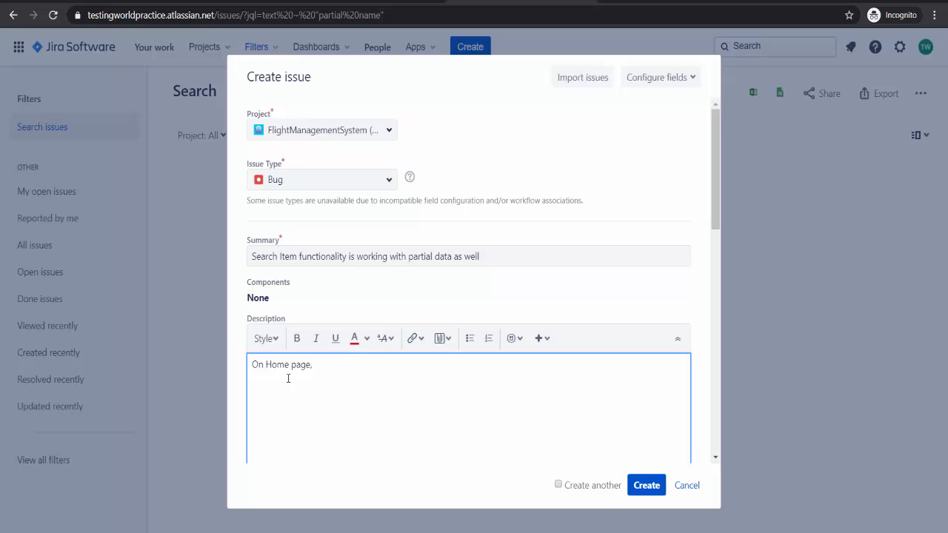
text( i)
key(BackSpace)
text(en)
text(terer)
text(ed)
key(BackSpace)
key(BackSpace)
text(r)
key(BackSpace)
text(d partial mobile name a)
key(BackSpace)
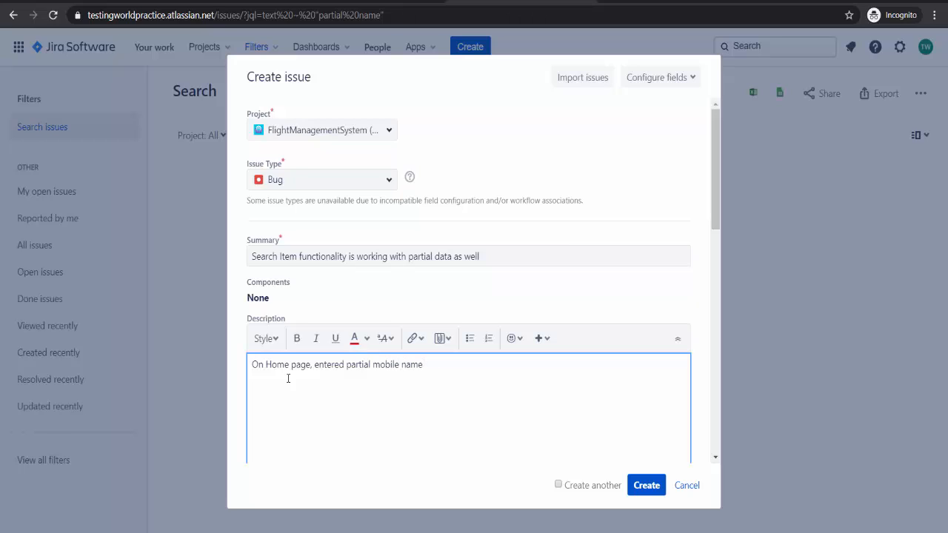
Step: Continue the description with ", as we click on search button, we are getting items in Result but as expected it should not display"
text(, as)
key(BackSpace)
text(s we click on search button, we)
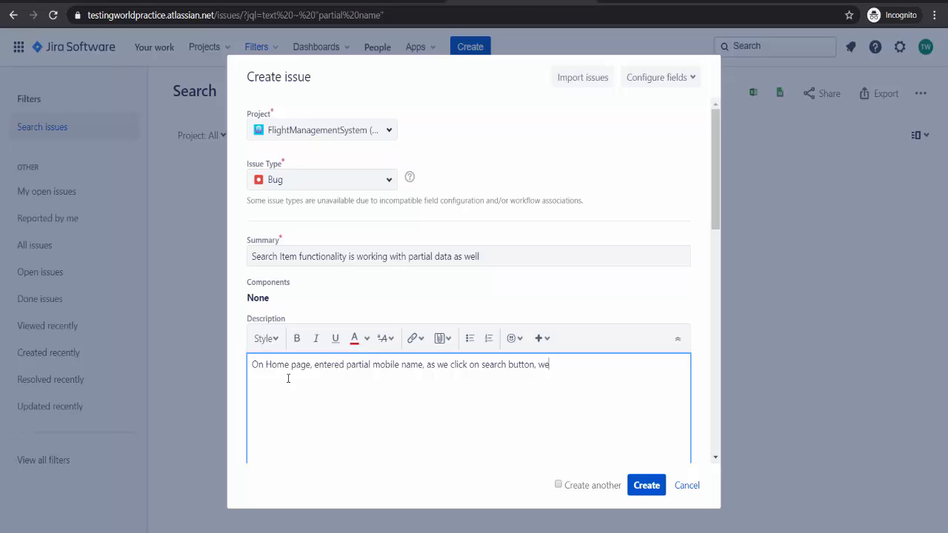
text( are getting Resu)
key(BackSpace)
key(BackSpace)
key(BackSpace)
key(BackSpace)
text(itrms)
key(BackSpace)
key(BackSpace)
key(BackSpace)
text(ems in Result)
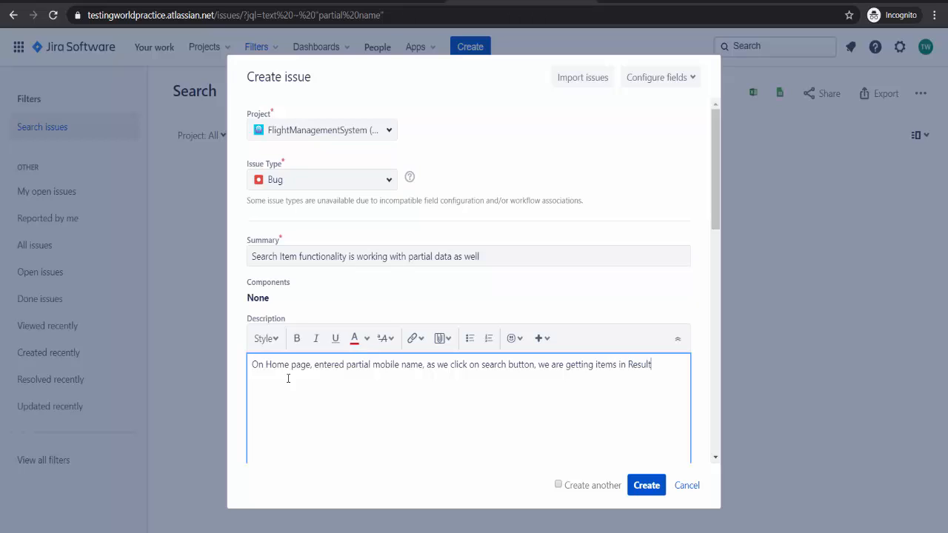
text( but as expected. It should not display)
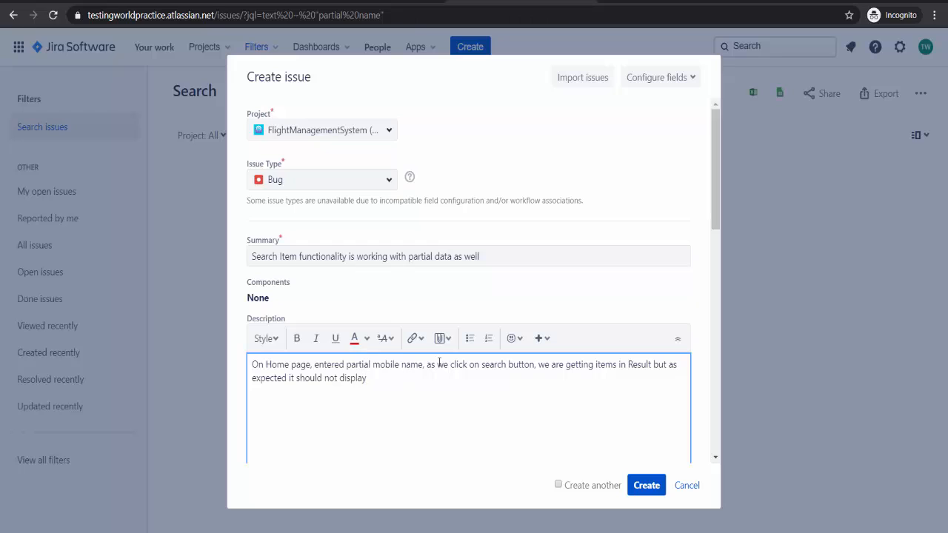
Step: Add the line "Steps to reproduce" to the description after a blank line and format it as bold
scroll(657, 296, down, 1)
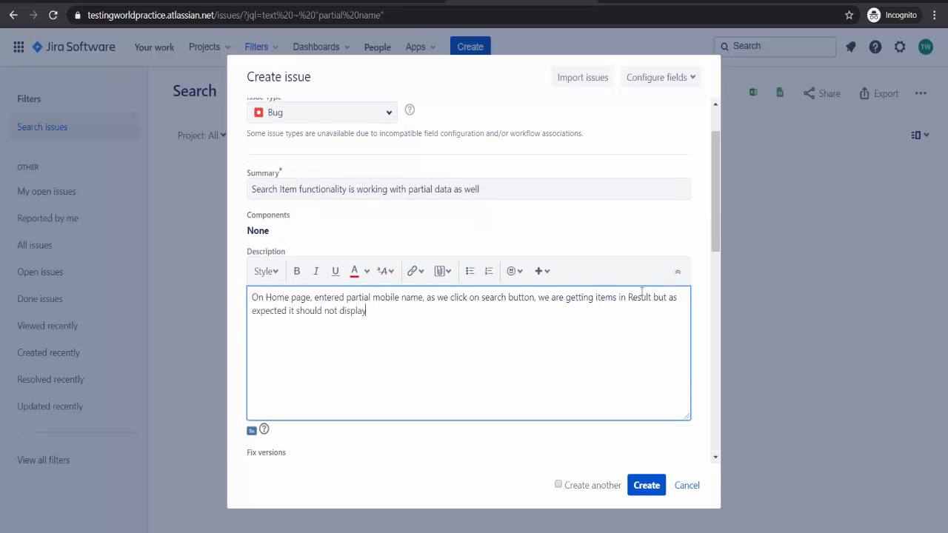
key(Return)
key(Return)
text(Steps to reproduce)
triple_click(385, 311)
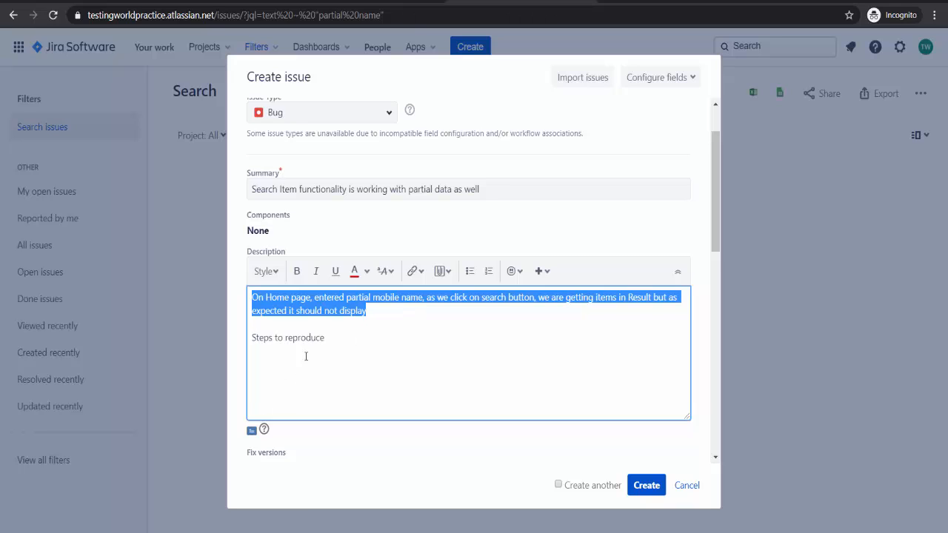
drag(348, 338, 236, 338)
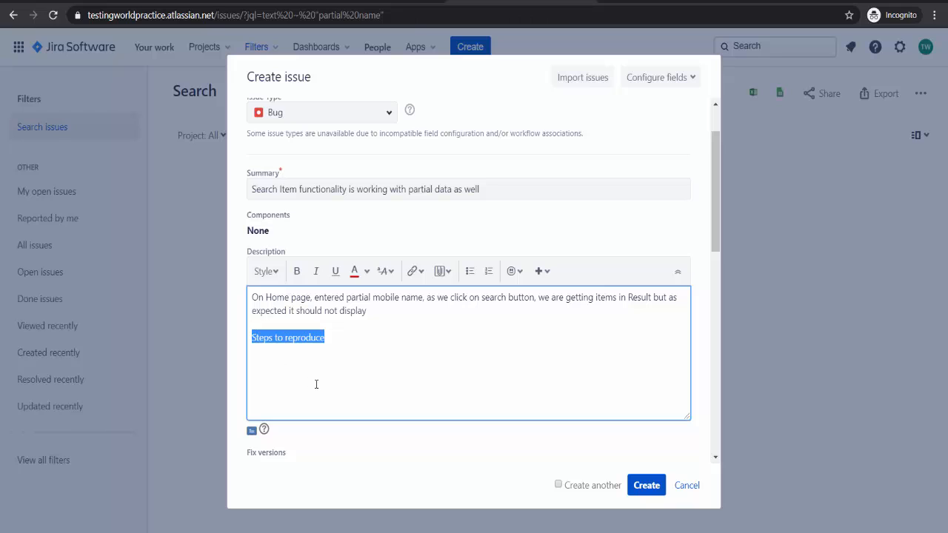
click(297, 271)
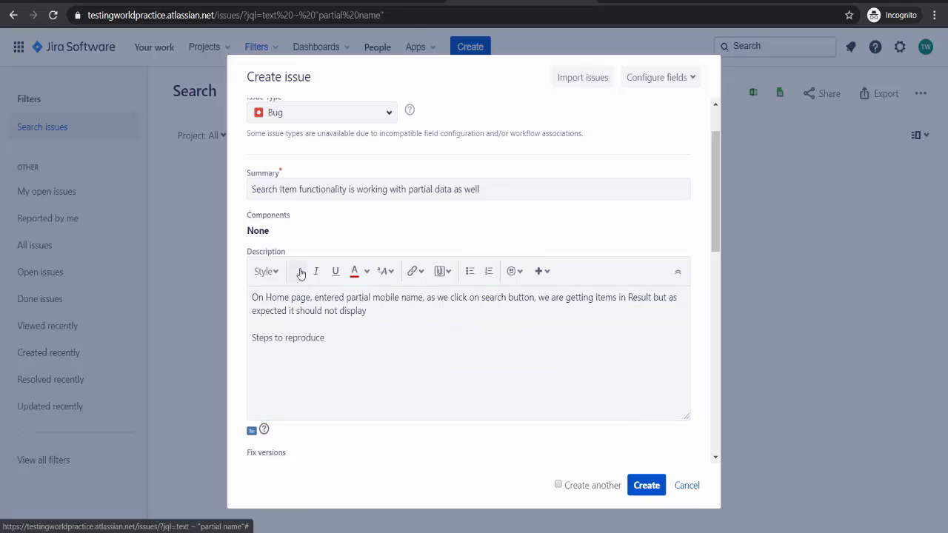
Step: List under the bold heading: "1. Go to Home Page", "2. In Search textbox enter "ipho"" and "3. Click on Search button"
click(345, 344)
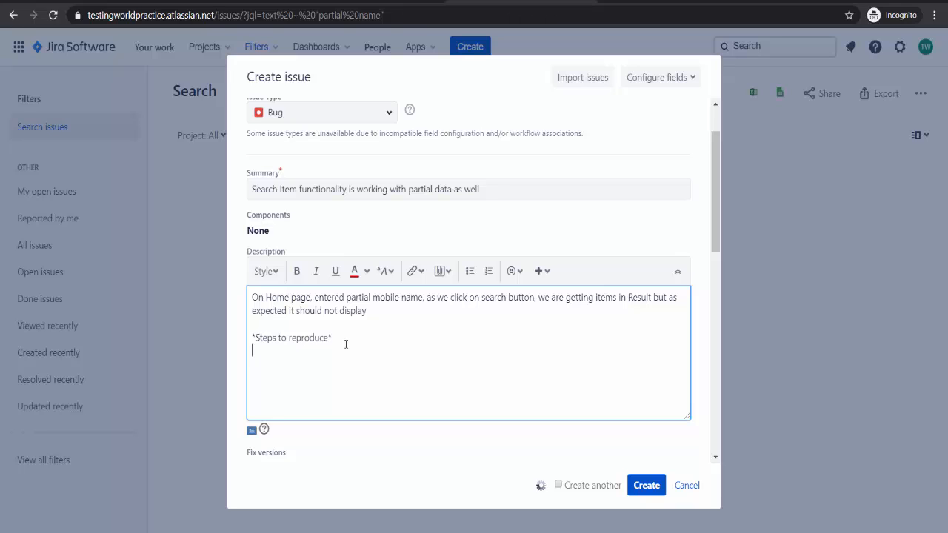
text(1.  Go to Home Page)
key(Return)
text(2)
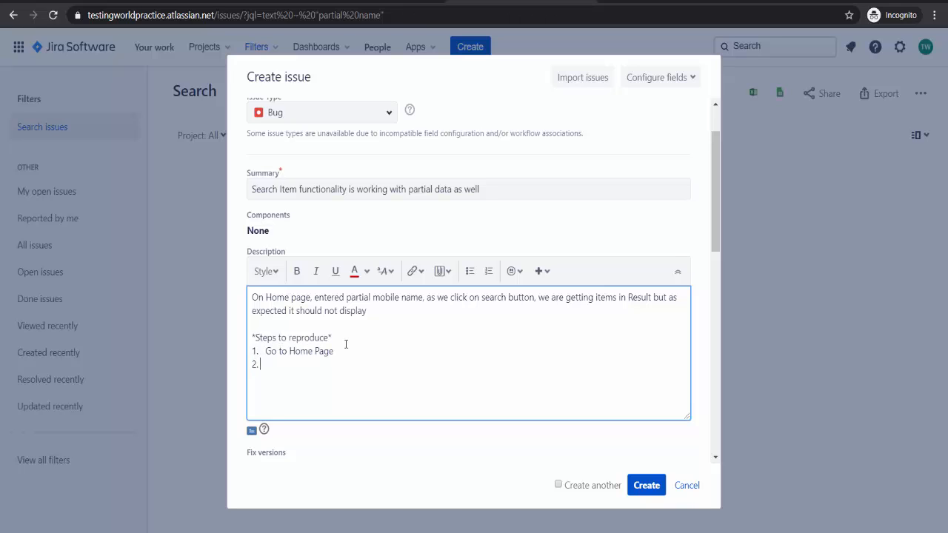
text(.  In Search textbox enter "ipho")
key(Return)
text(3.  Click)
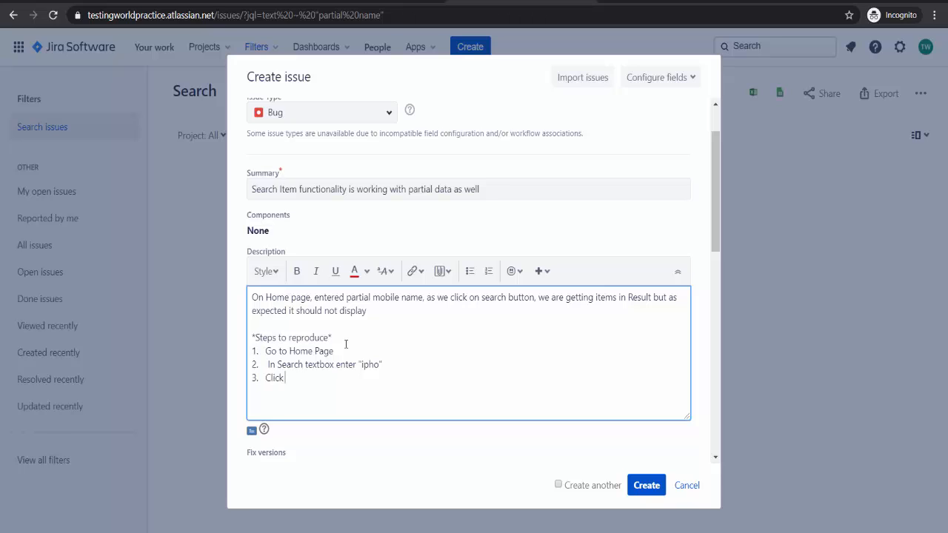
text( on Search button)
key(Up)
key(BackSpace)
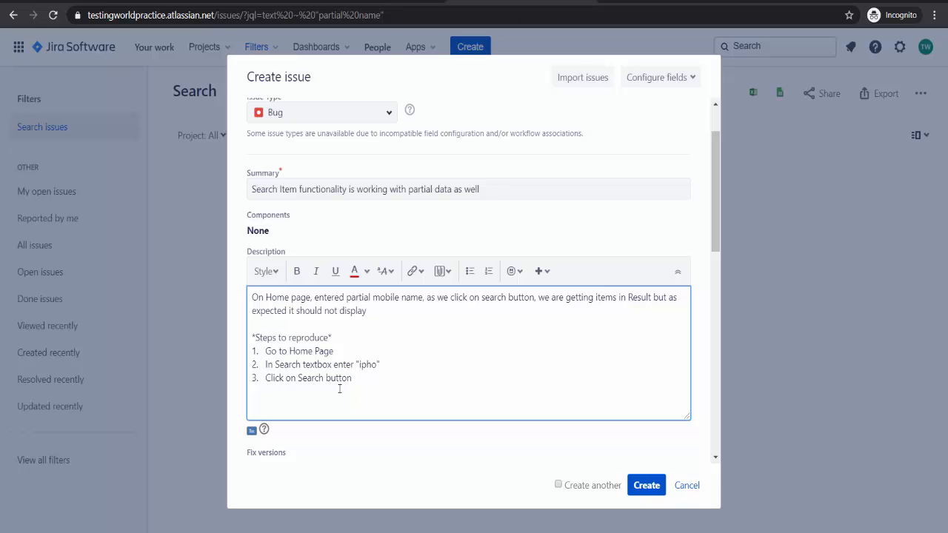
Step: Add below the steps, after a blank line, "Expected : Should not get any search result." and "Actual : We are getting search result"
click(365, 384)
key(Return)
key(Return)
text(Expected : Should not get any search sea)
key(BackSpace)
key(BackSpace)
key(BackSpace)
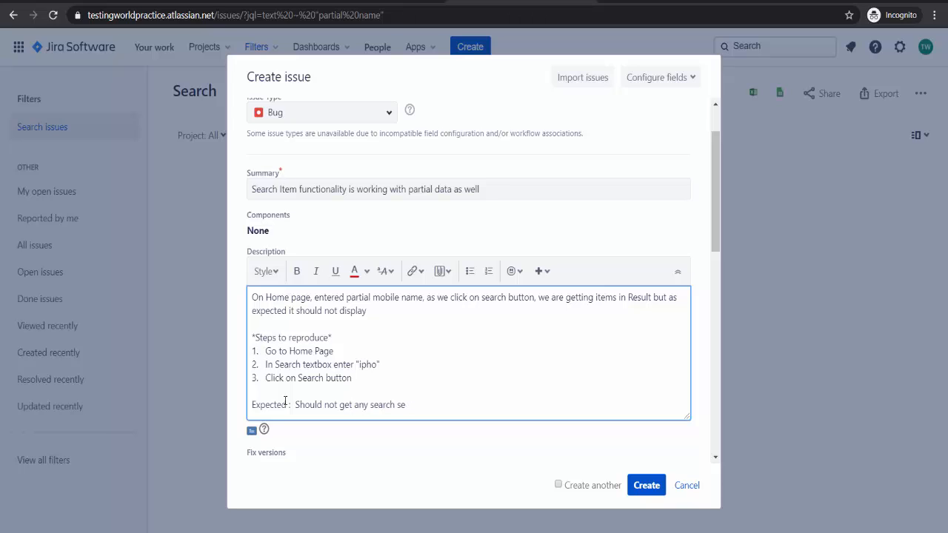
text(result.)
key(Return)
text(Actua)
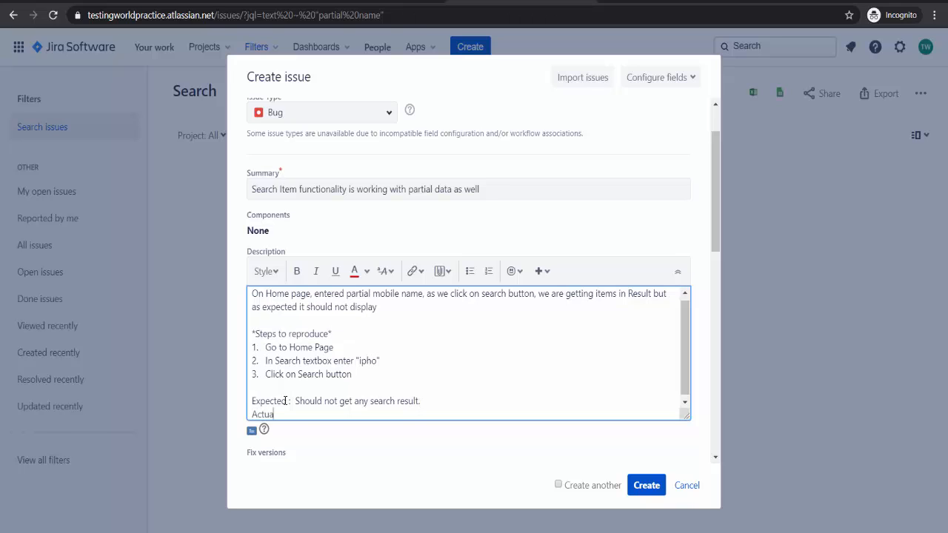
text(l :  We are getting search result)
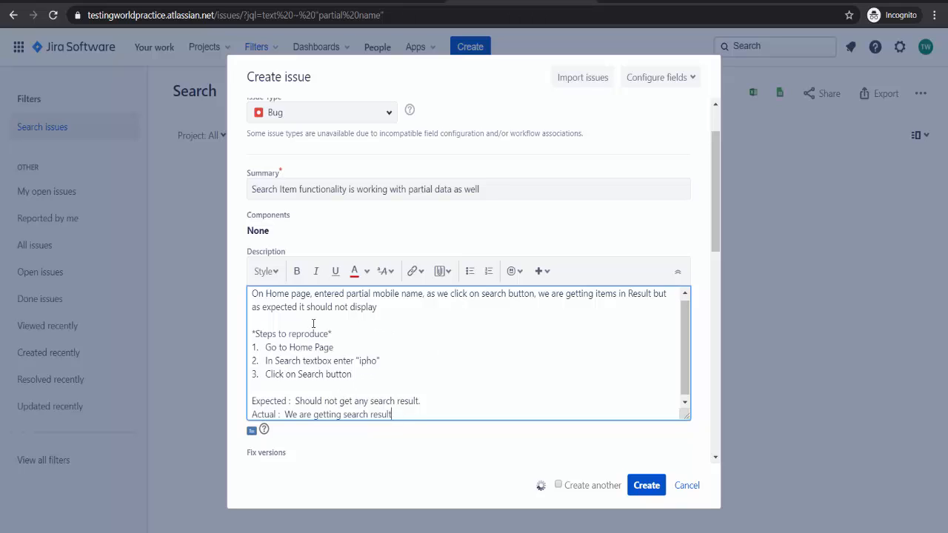
Step: Review the description's opening paragraph, its reproduction steps, and the expected and actual results
scroll(311, 325, down, 1)
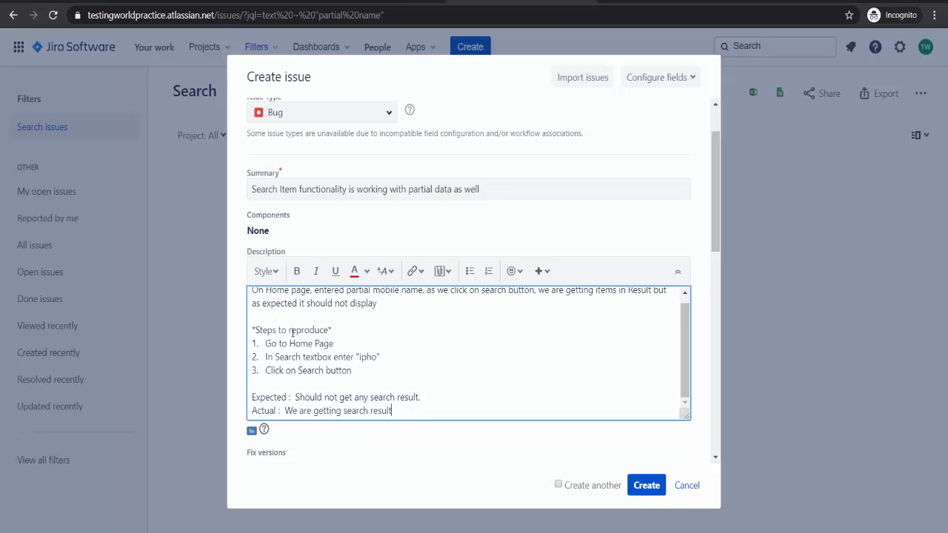
scroll(293, 333, up, 1)
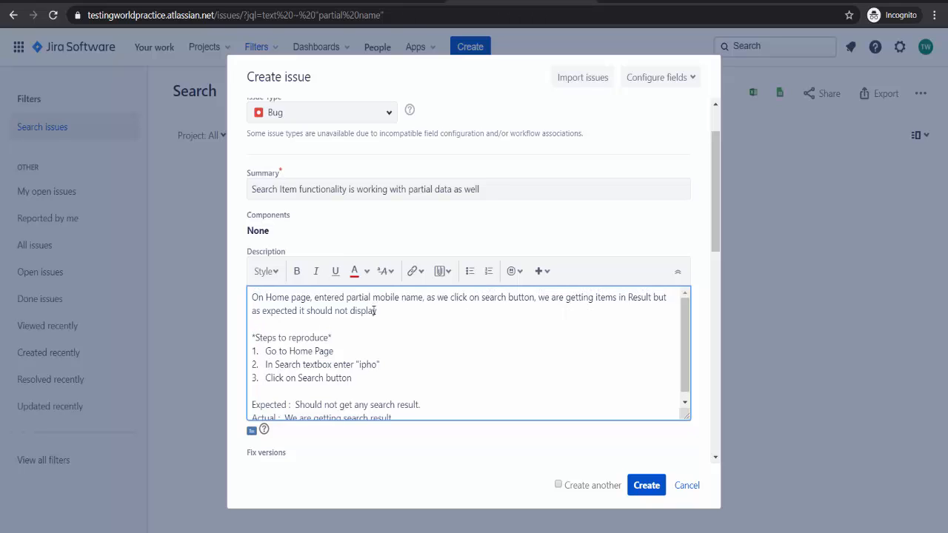
drag(382, 310, 239, 291)
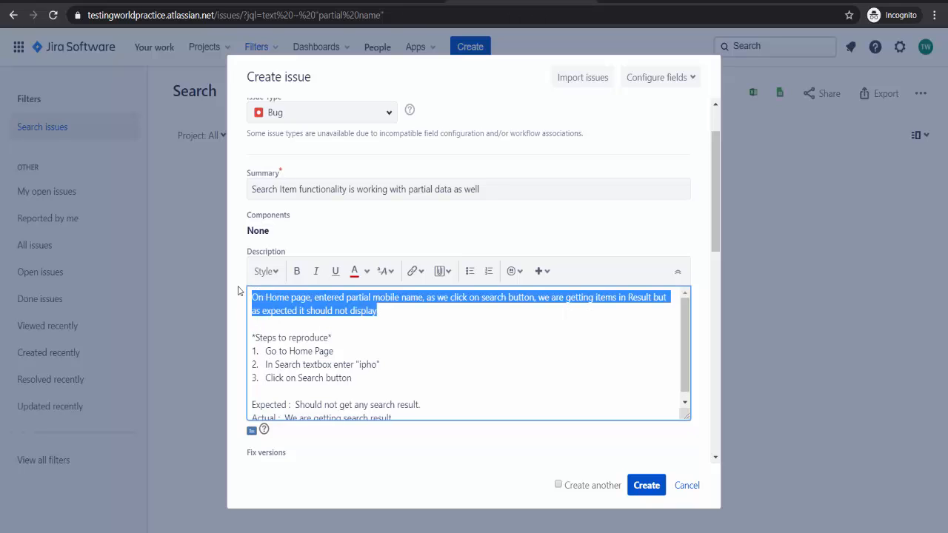
click(272, 324)
drag(308, 325, 242, 341)
click(401, 390)
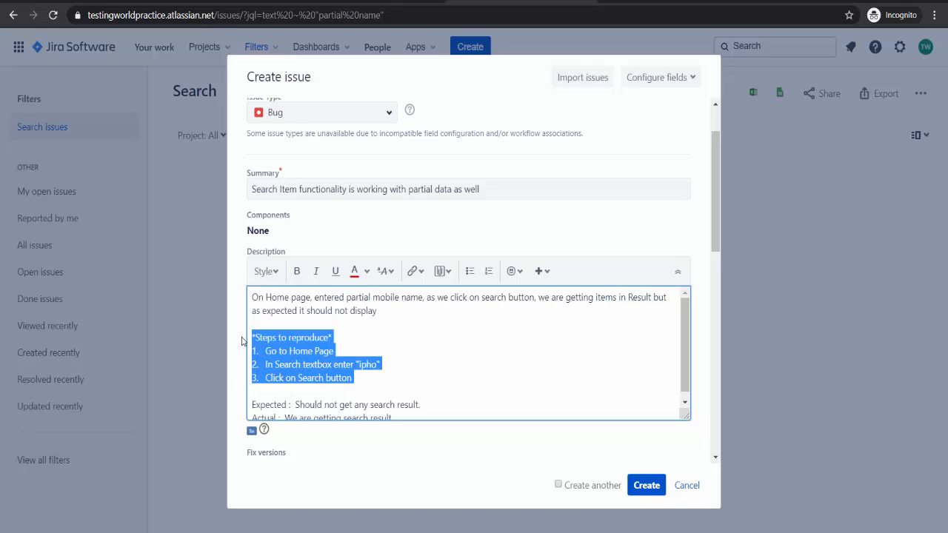
scroll(292, 414, down, 1)
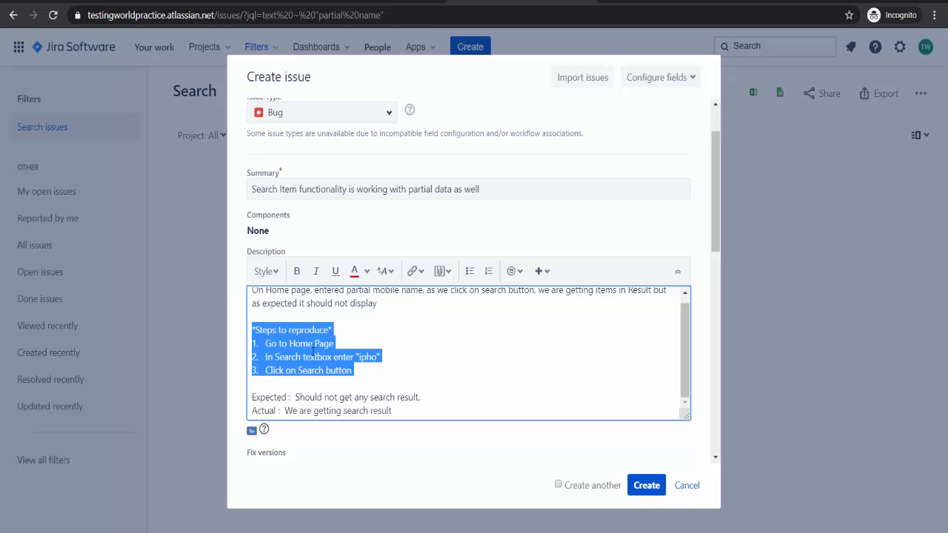
Step: Set the bug's priority to Highest
scroll(562, 279, down, 2)
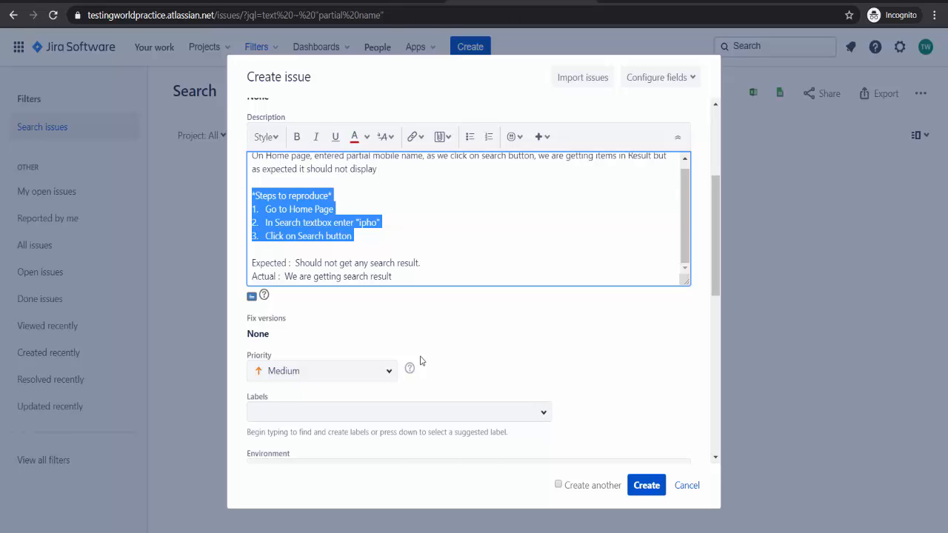
click(368, 372)
click(282, 400)
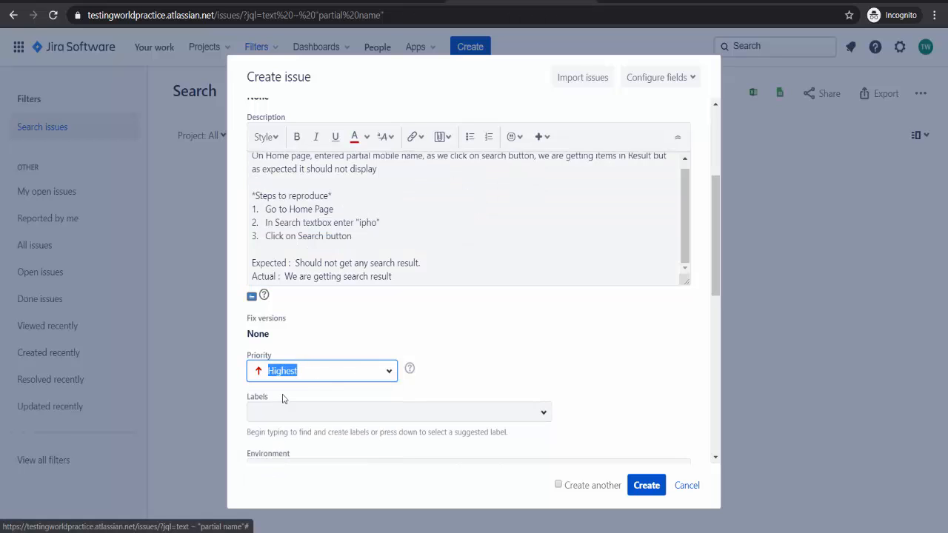
Step: Enter "Getting issue in Firefox environment" as the bug's environment
scroll(353, 361, down, 3)
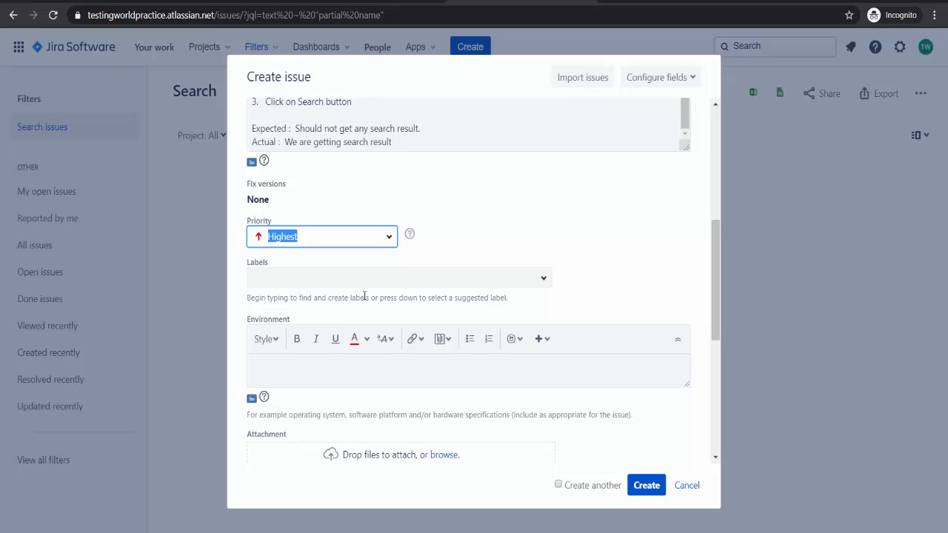
click(274, 371)
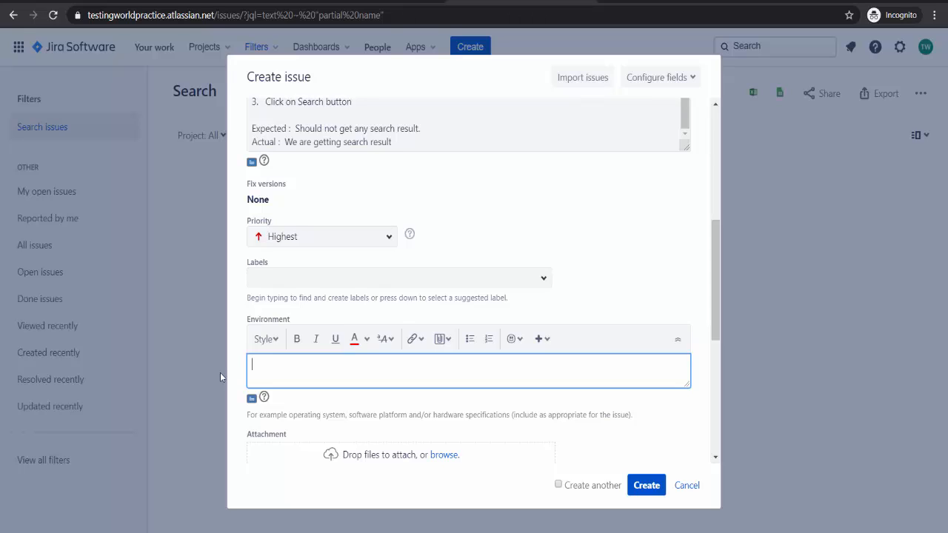
text(Getting issue in Firefox en)
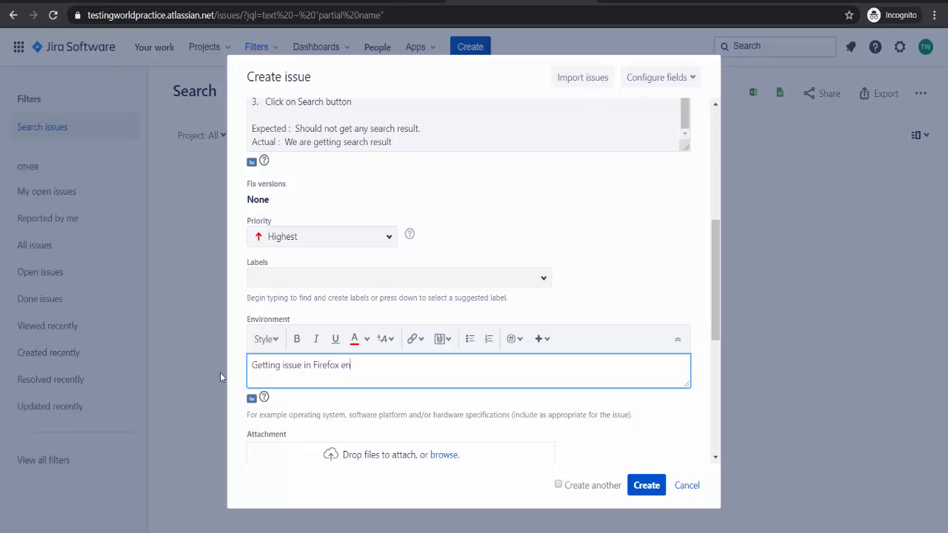
text(vironment)
drag(392, 367, 204, 362)
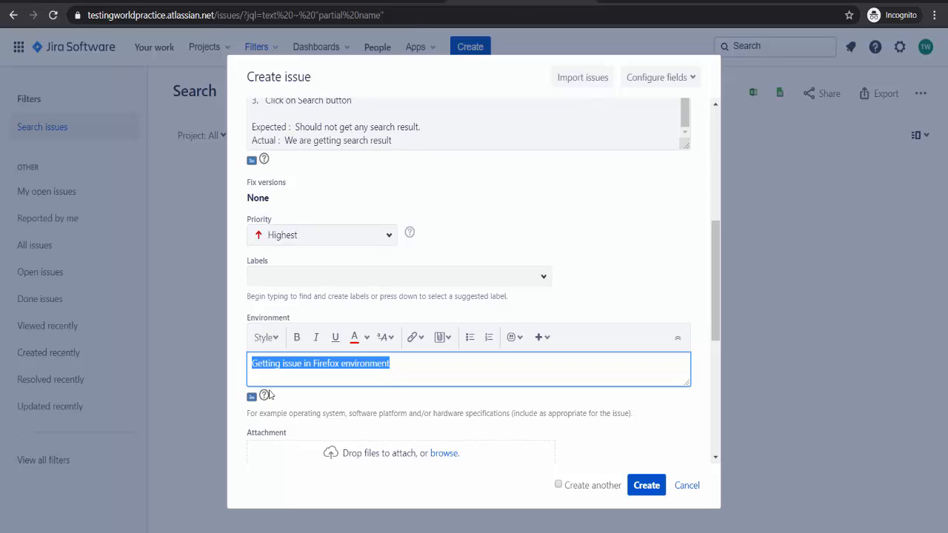
Step: Switch to the store's "ipho" search results page and bring the listed product into view together with the search criteria
scroll(266, 347, down, 2)
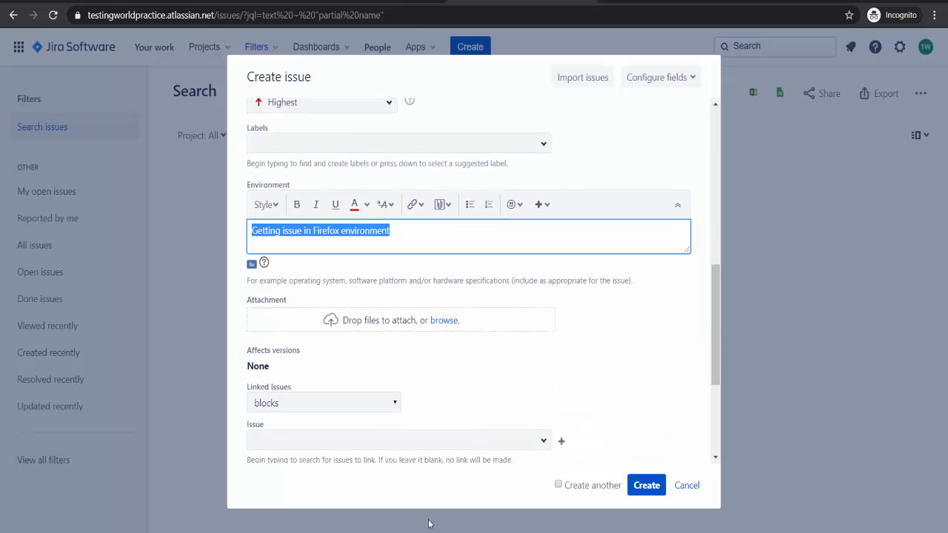
click(472, 532)
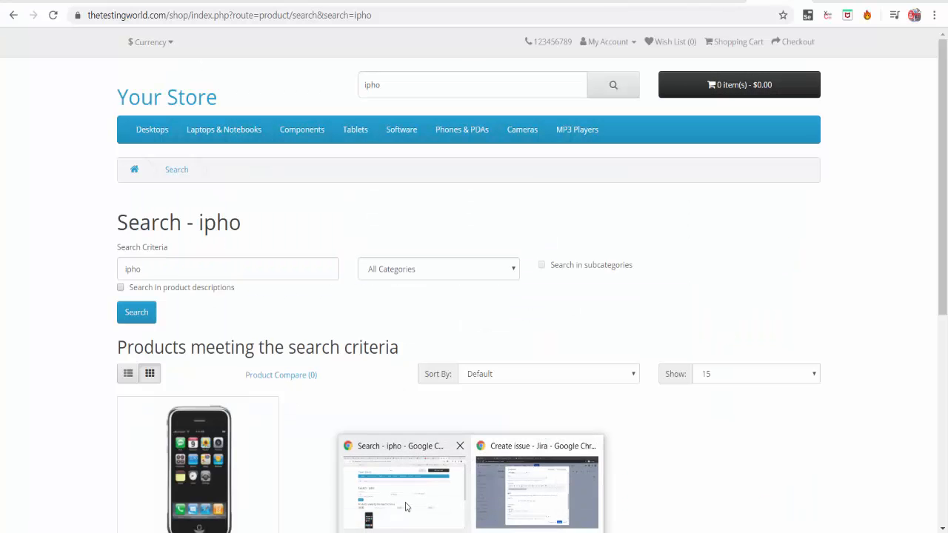
click(406, 506)
scroll(391, 432, down, 2)
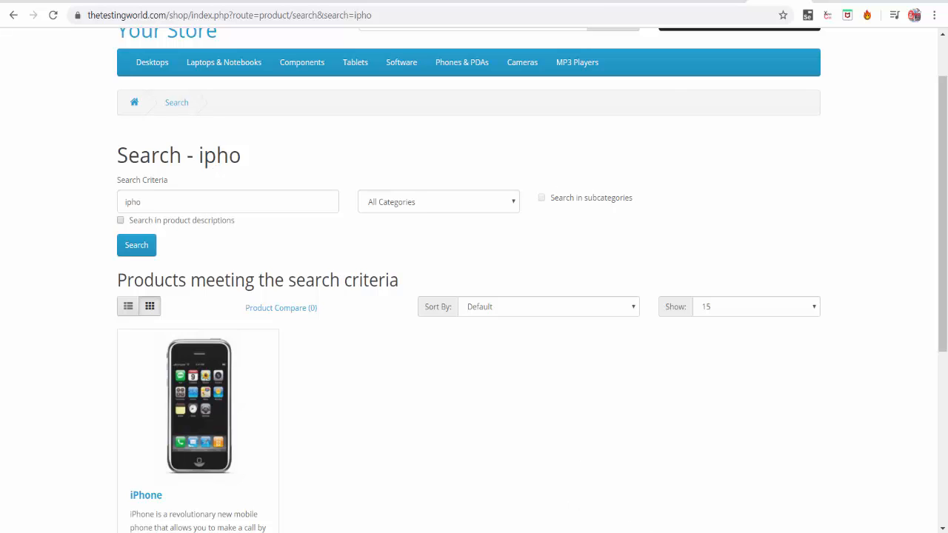
Step: Open Paint and paste a full-screen screenshot of the store's search results page, viewing it in a maximized window
mouse_move(651, 532)
key(super+r)
text(mspaint)
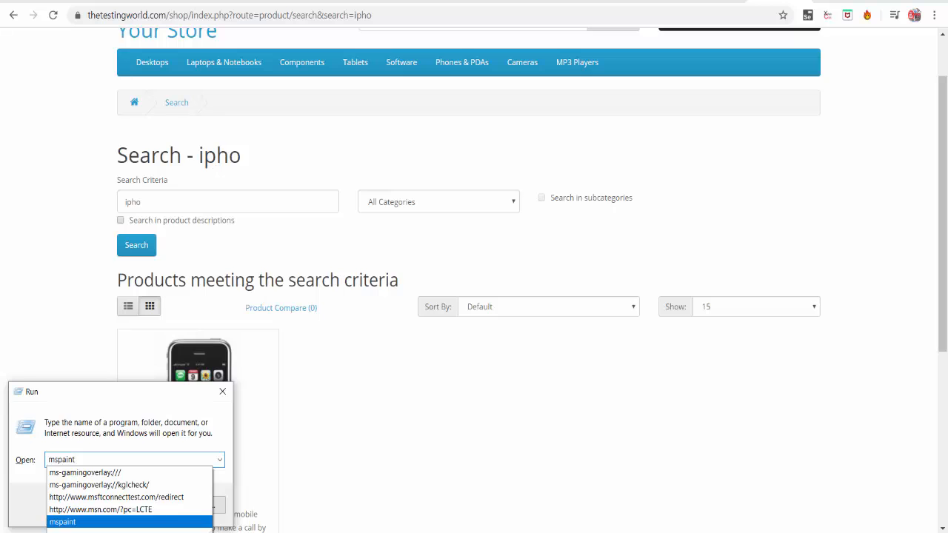
key(Return)
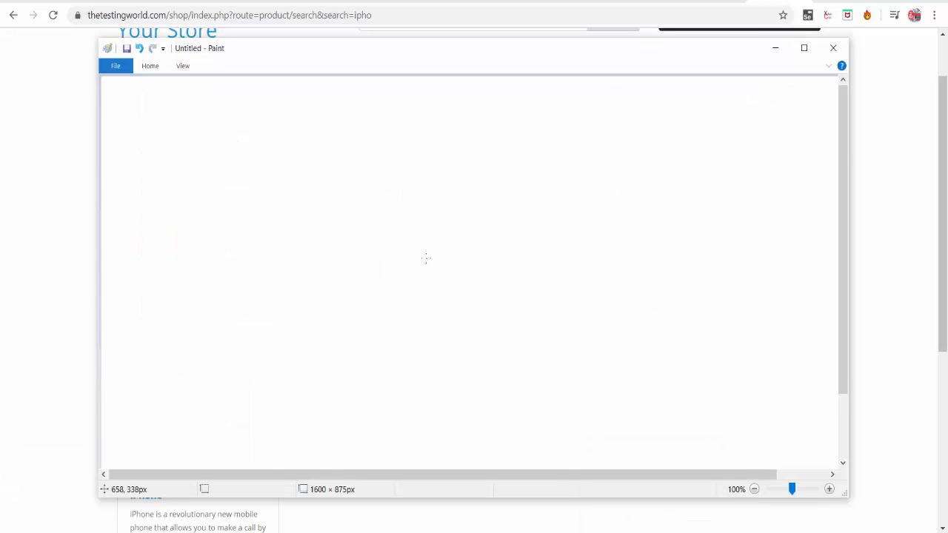
key(ctrl+v)
double_click(601, 45)
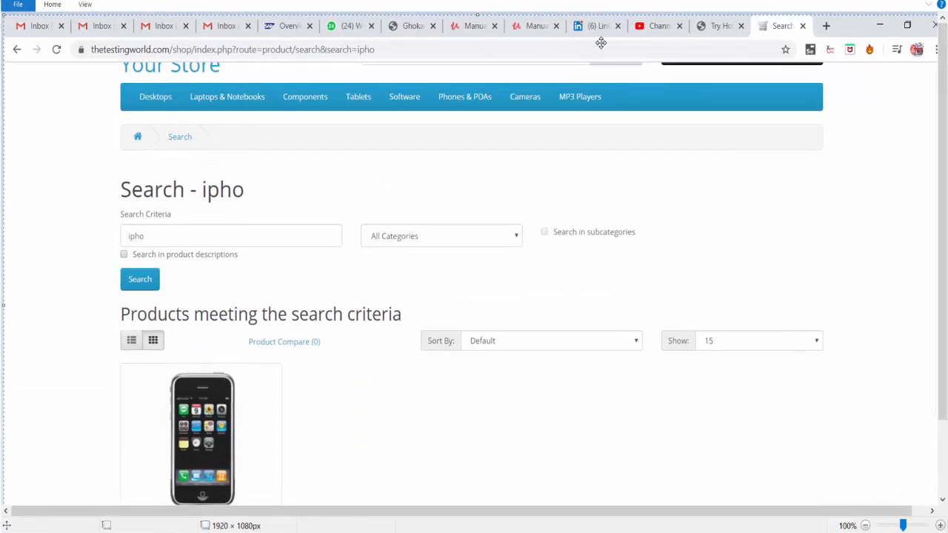
scroll(474, 296, down, 2)
scroll(143, 138, up, 2)
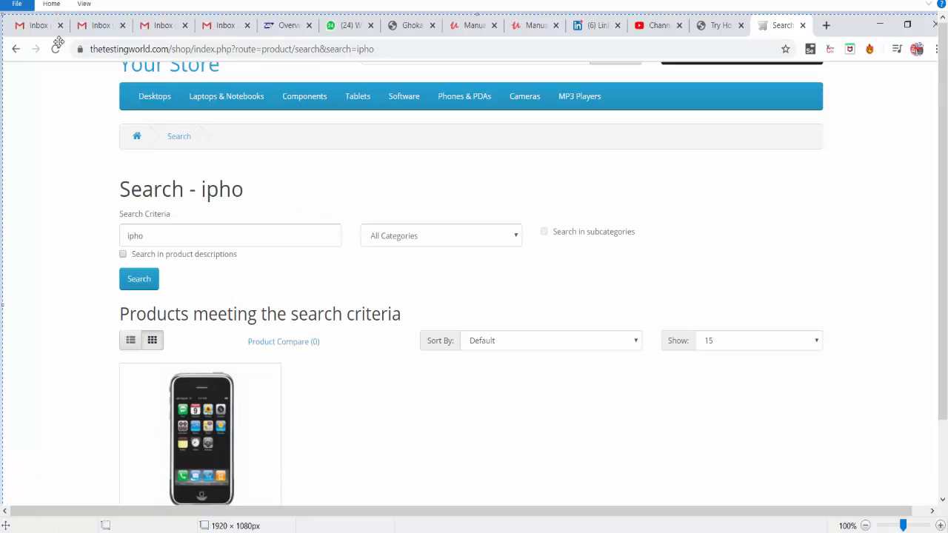
Step: Outline the search criteria with a rectangle about 361 × 120 px and the product result with one about 713 × 401 px, and return to Jira
click(51, 4)
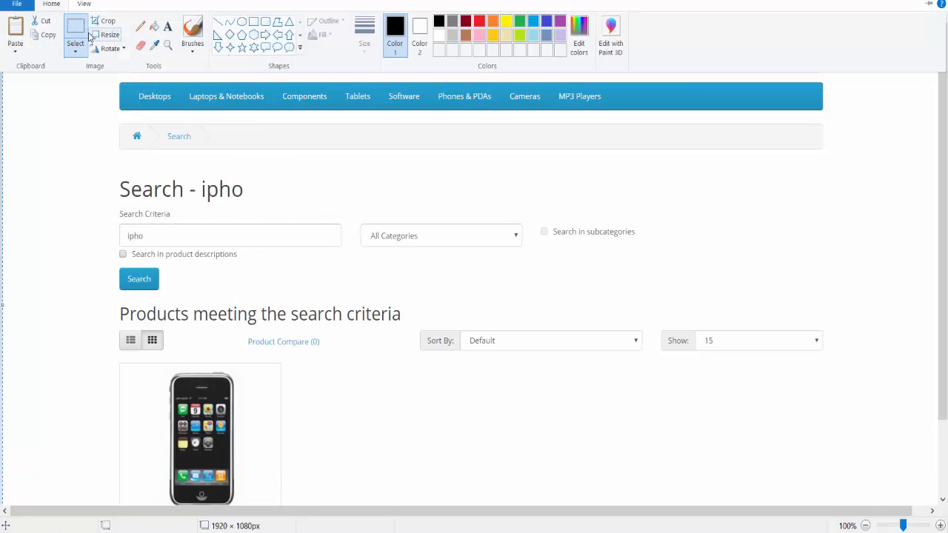
click(254, 23)
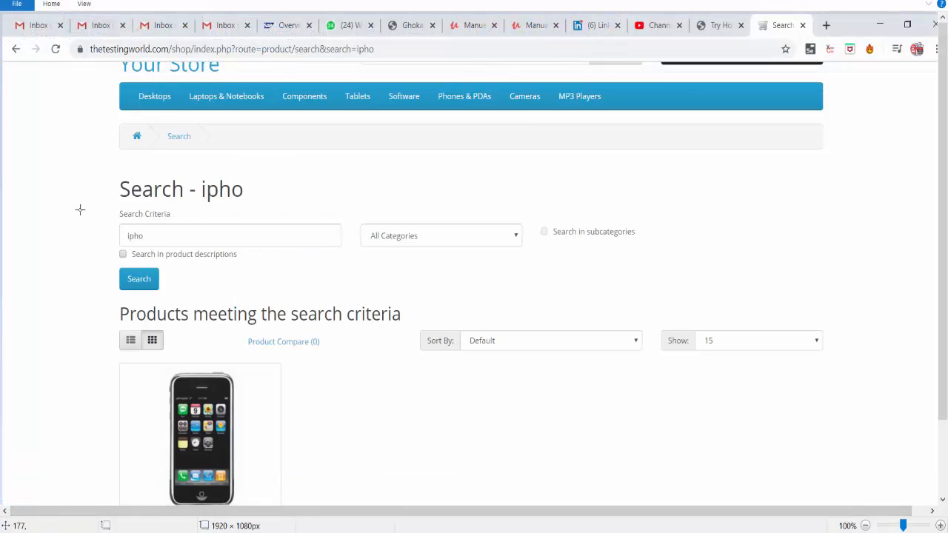
mouse_move(79, 210)
mouse_down()
mouse_move(239, 277)
mouse_move(258, 274)
mouse_up()
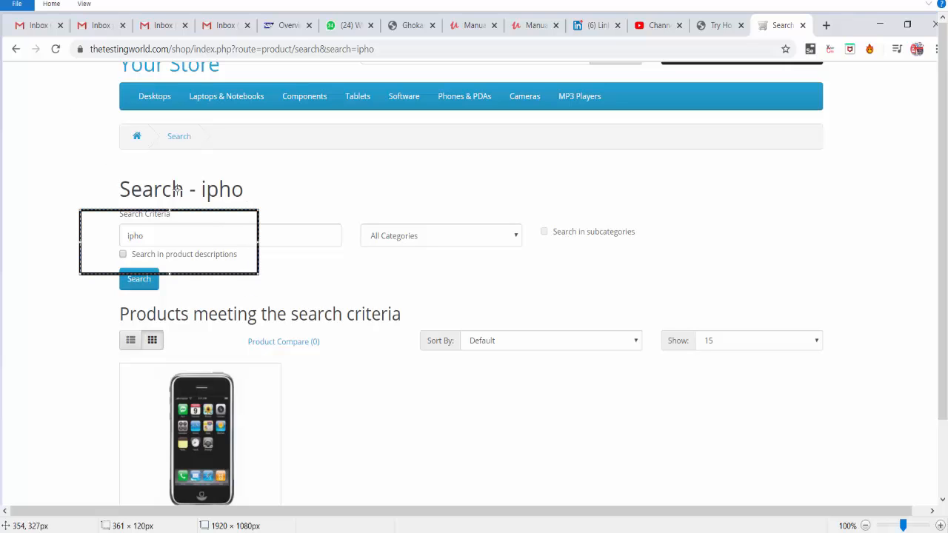
mouse_move(67, 332)
mouse_down()
mouse_move(438, 528)
mouse_move(419, 529)
mouse_up()
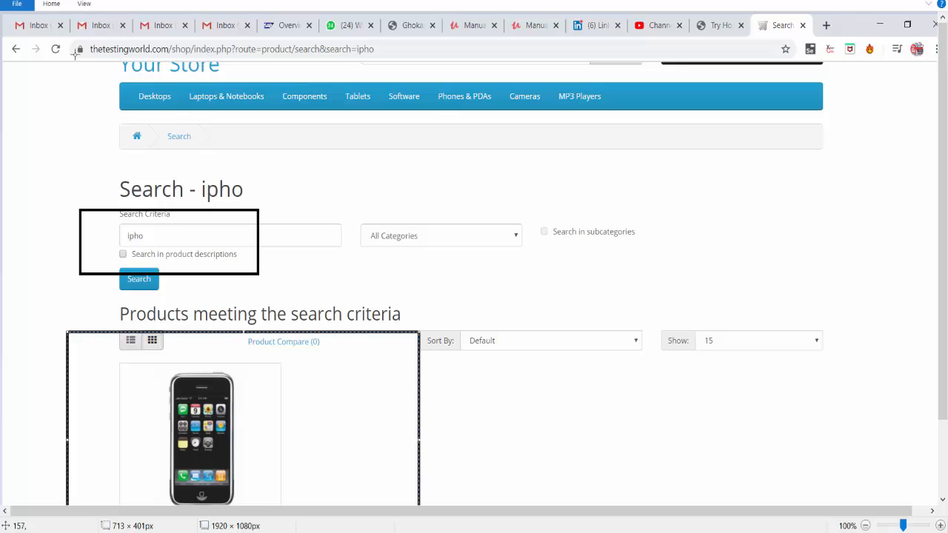
click(46, 5)
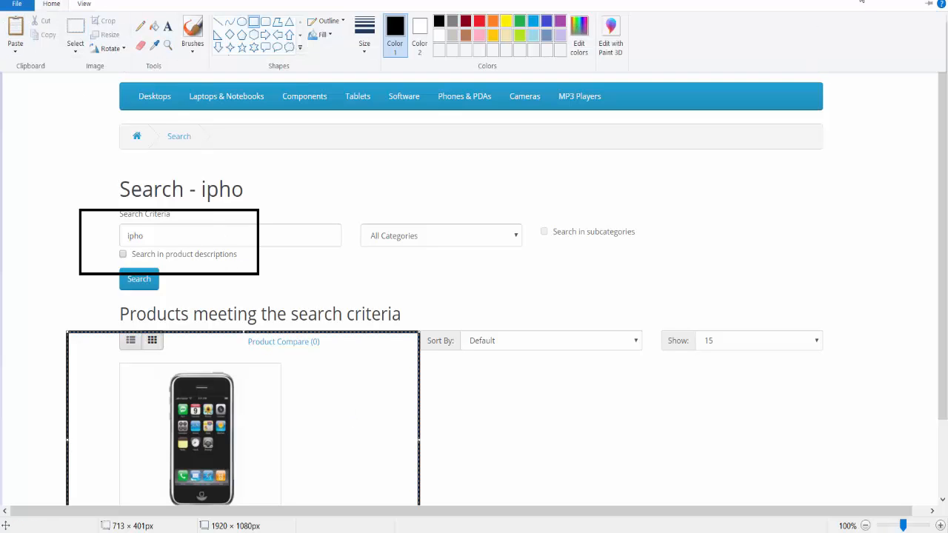
click(873, 1)
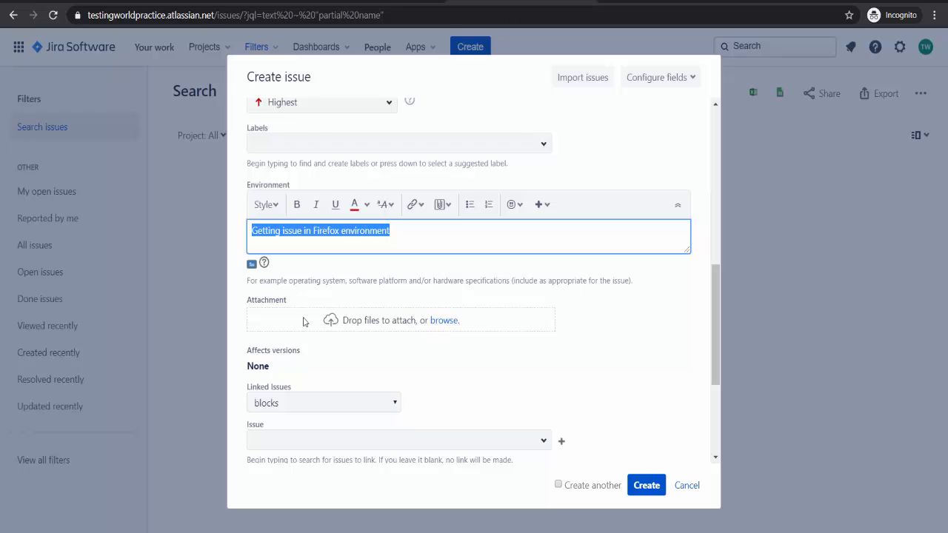
Step: Attach the image IMG_20200420_110436 from the Downloads folder to the bug
click(437, 321)
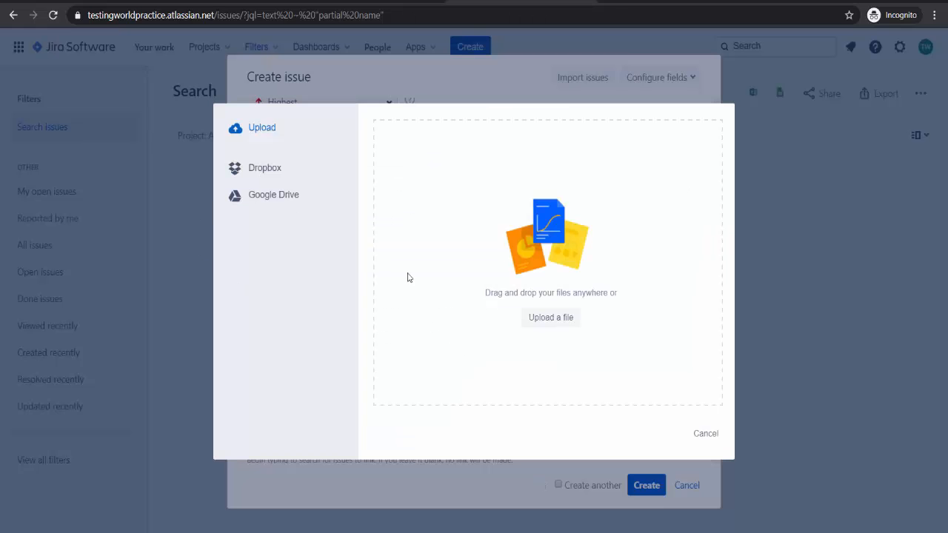
click(558, 323)
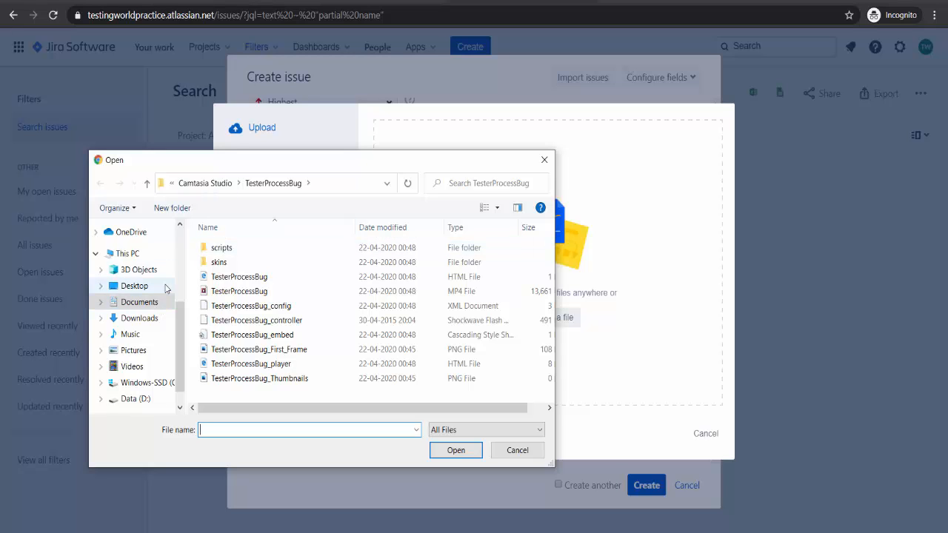
scroll(134, 296, up, 3)
click(139, 270)
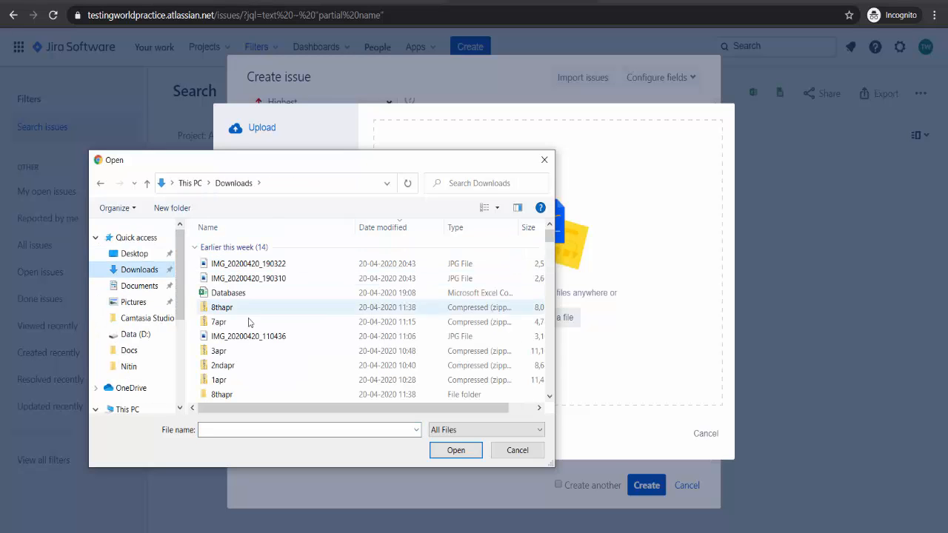
scroll(250, 332, down, 1)
scroll(250, 331, up, 1)
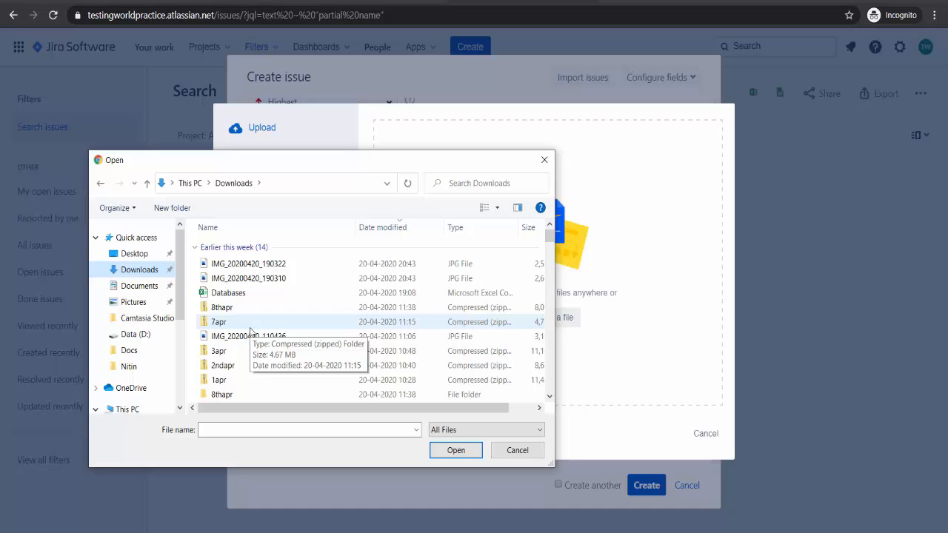
click(259, 338)
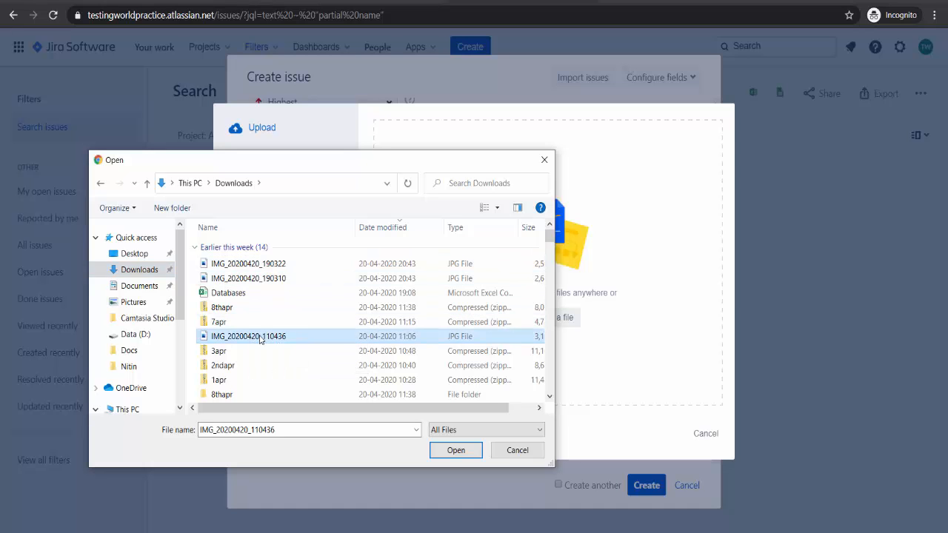
double_click(259, 338)
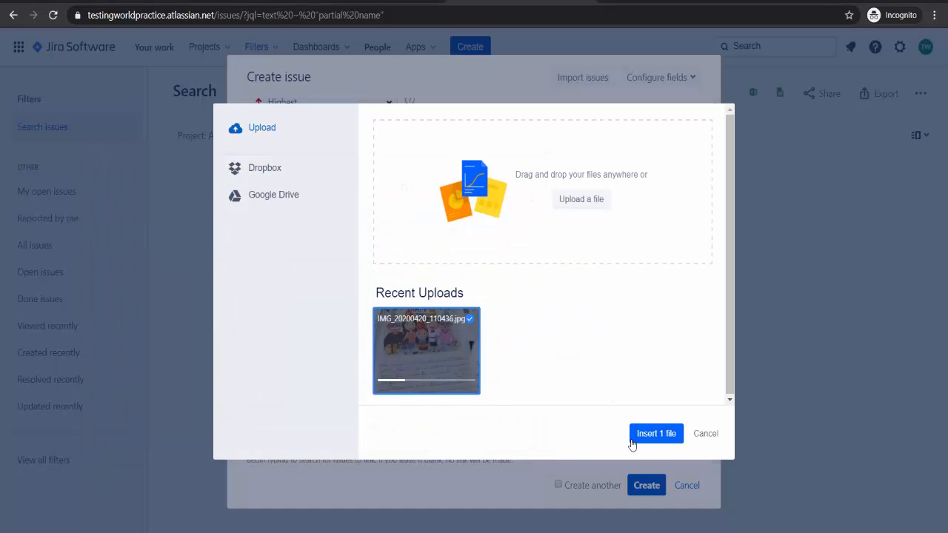
click(657, 441)
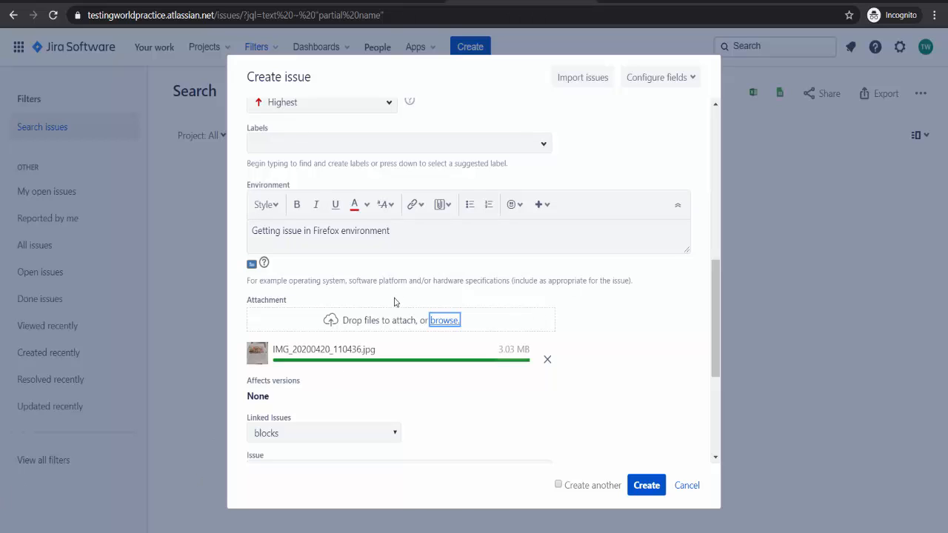
Step: Leave the linked issue, assignee, epic link and sprint fields at their defaults and create the bug
scroll(377, 330, down, 1)
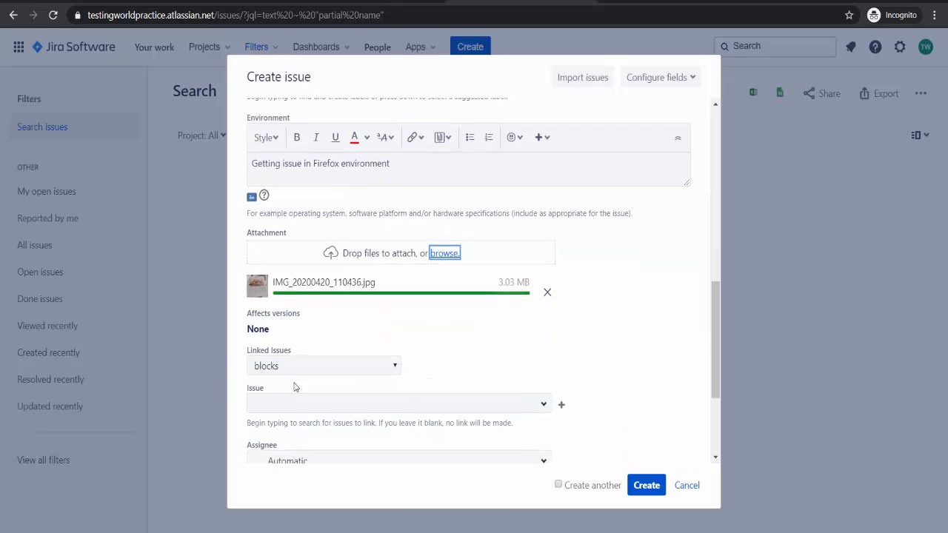
scroll(261, 360, down, 1)
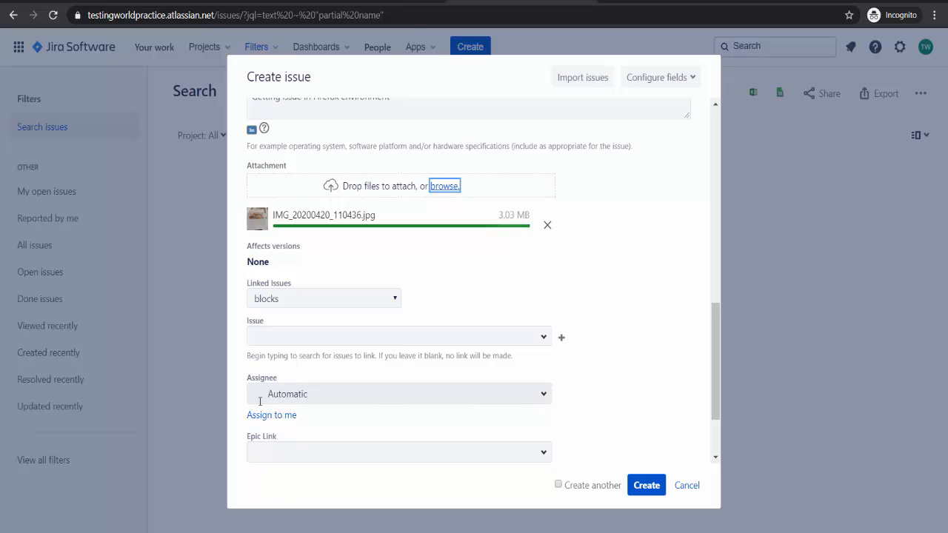
scroll(209, 374, down, 3)
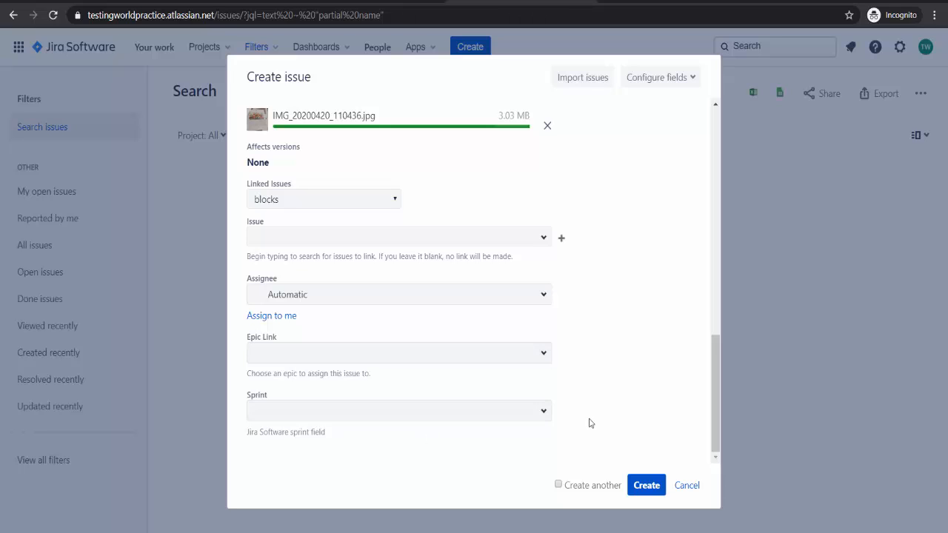
click(645, 492)
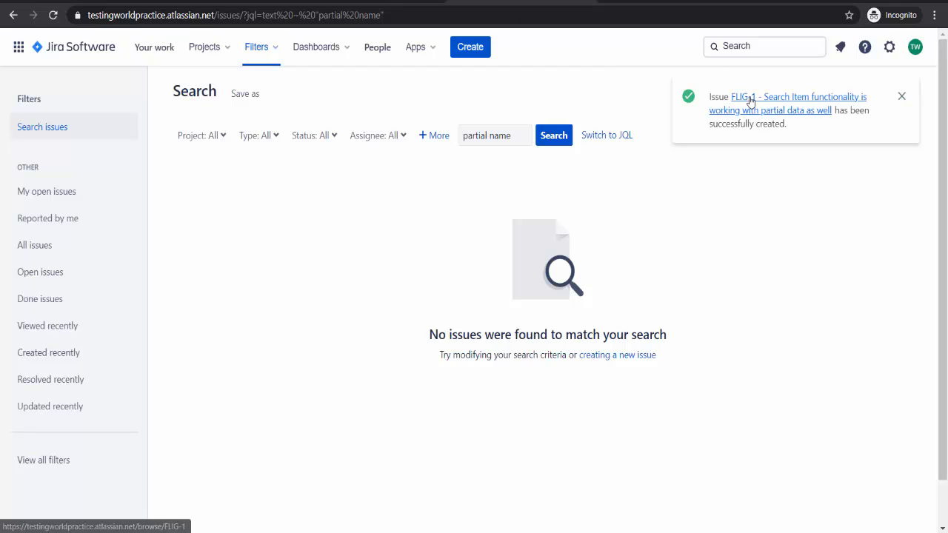
Step: Find the new bug by its key FLIG-1 using the Jira search and open it
click(731, 46)
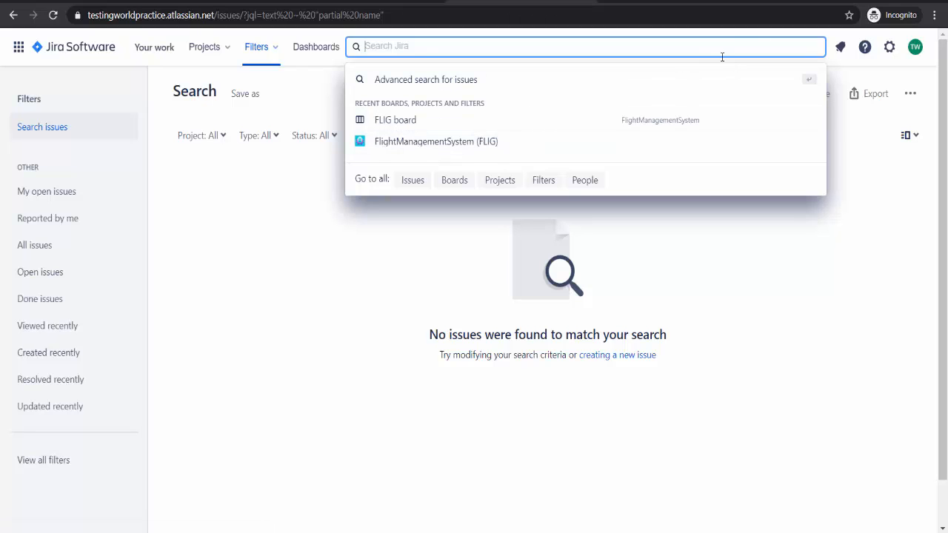
text(FL)
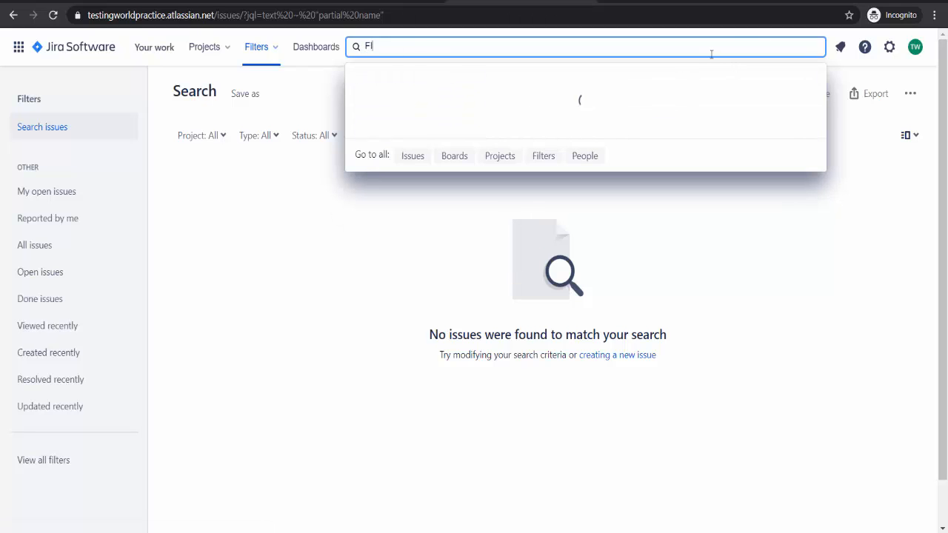
text(IG-1)
key(Return)
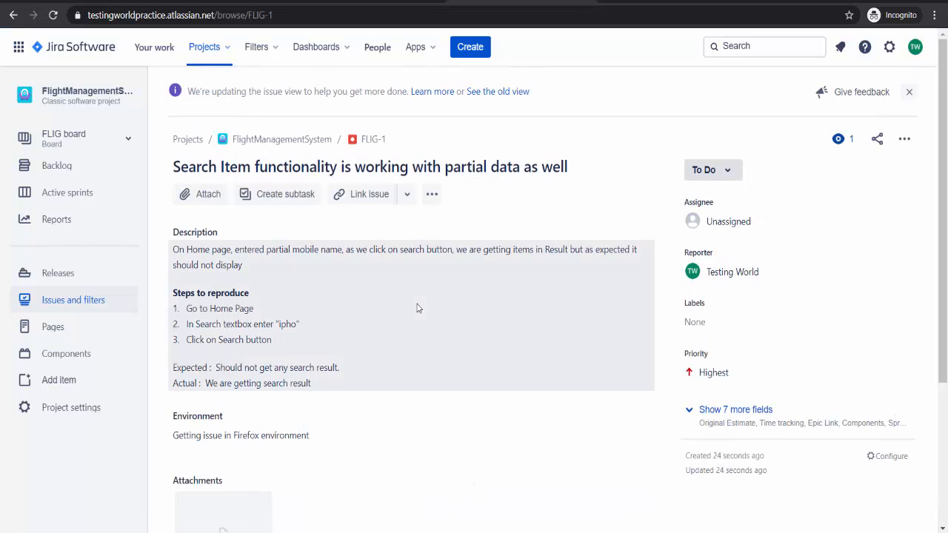
Step: Review the bug's description, environment, attachment and priority, and switch to the "Report Bug into JIRA" presentation slide
scroll(417, 309, down, 2)
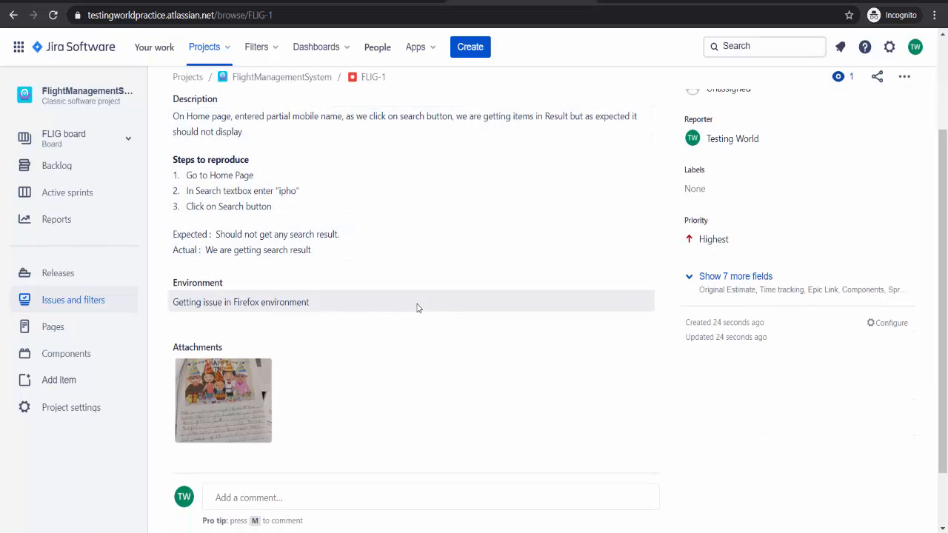
scroll(417, 308, up, 2)
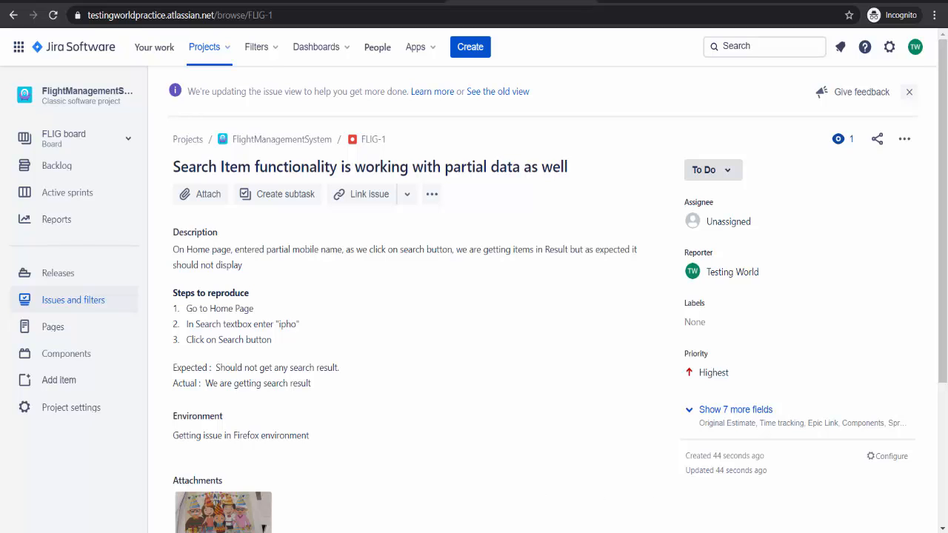
mouse_move(562, 532)
click(596, 526)
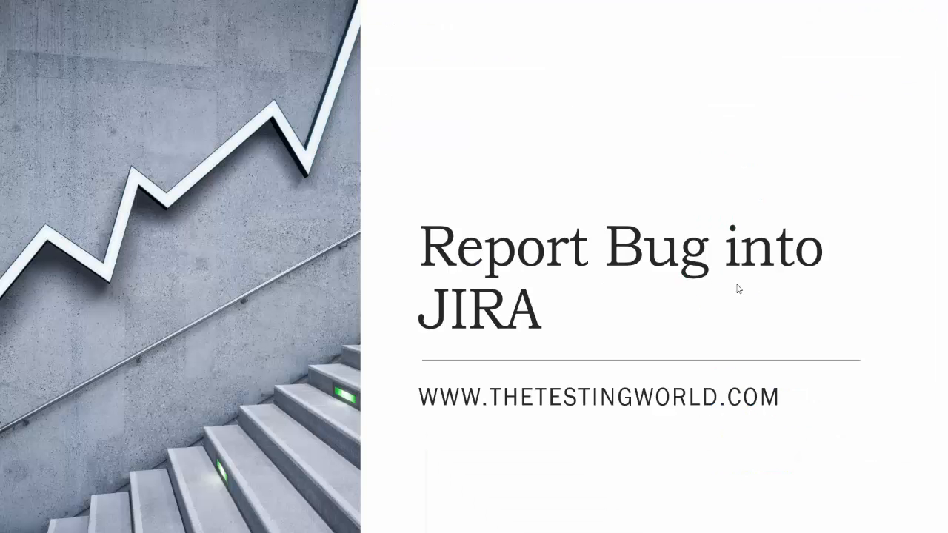